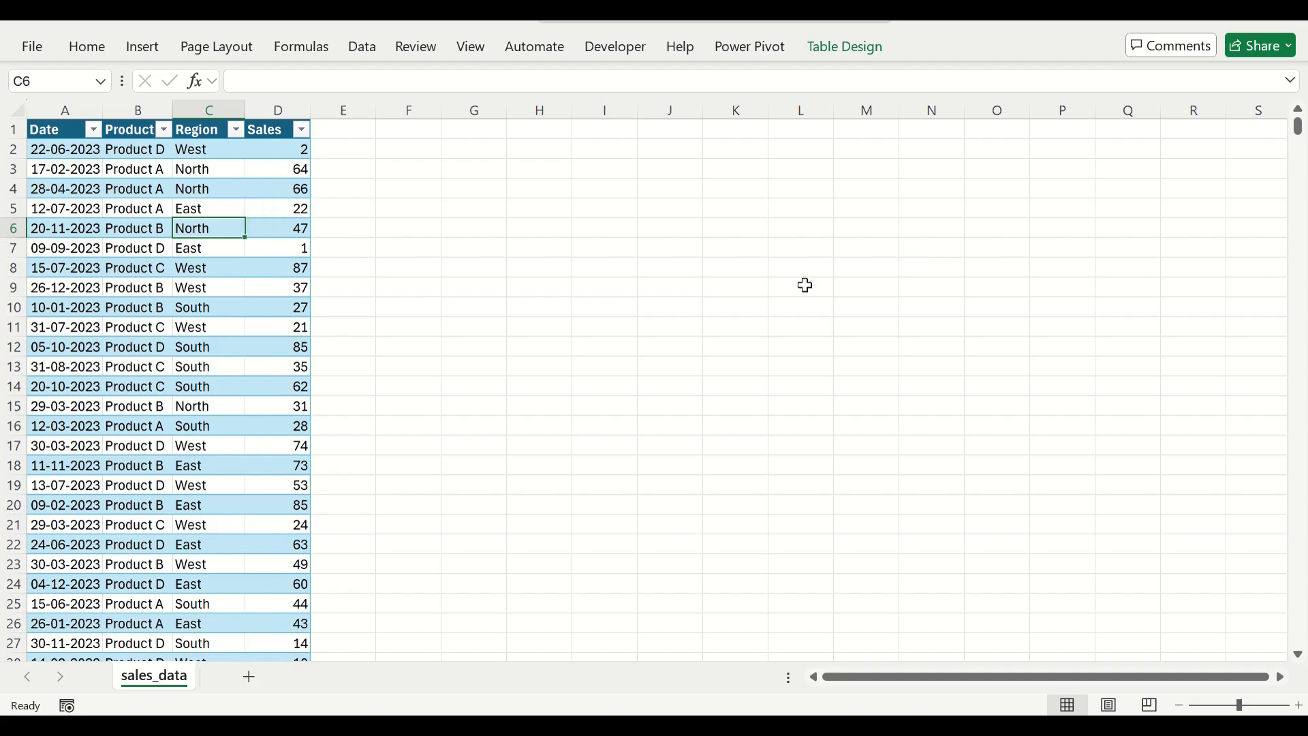
Examine the Date, Product, Region and Sales columns in the first rows of the sales table.
left_click(137, 288)
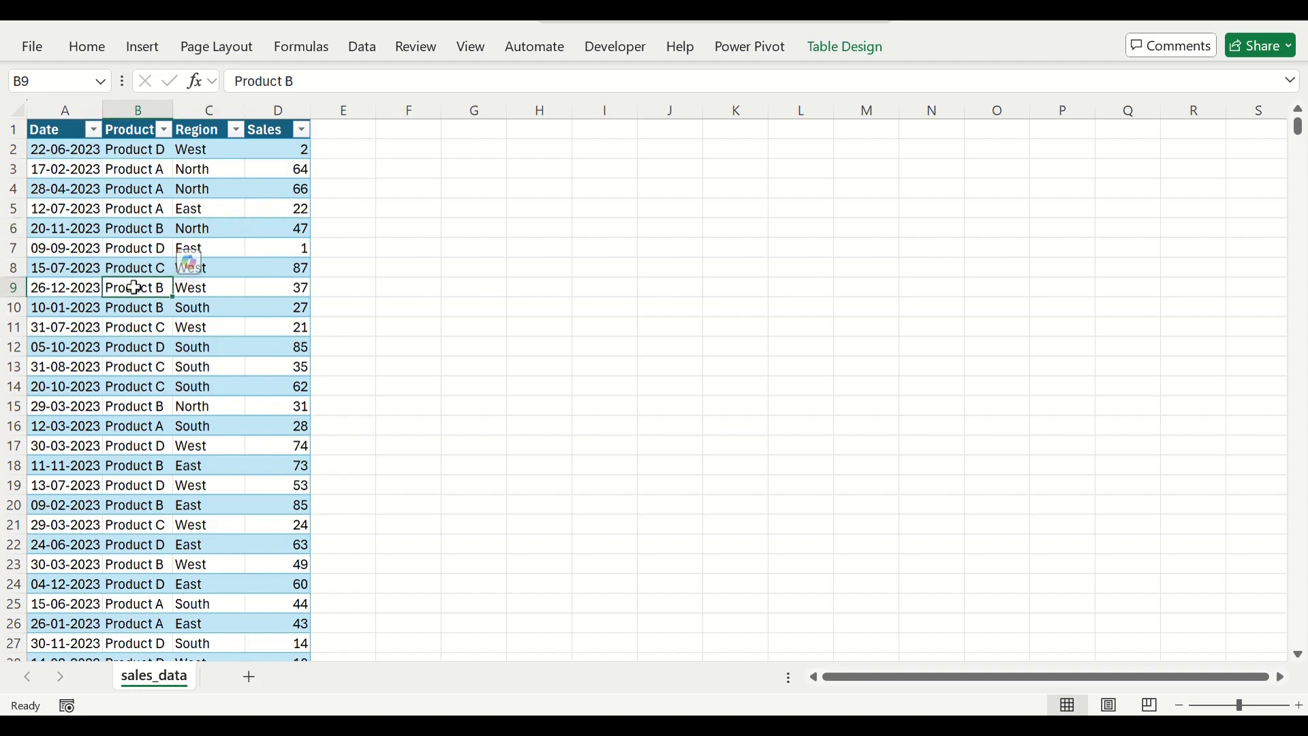
key("Left")
key("Up")
key("Up")
key("Up")
key("Up")
key("Up")
key("Up")
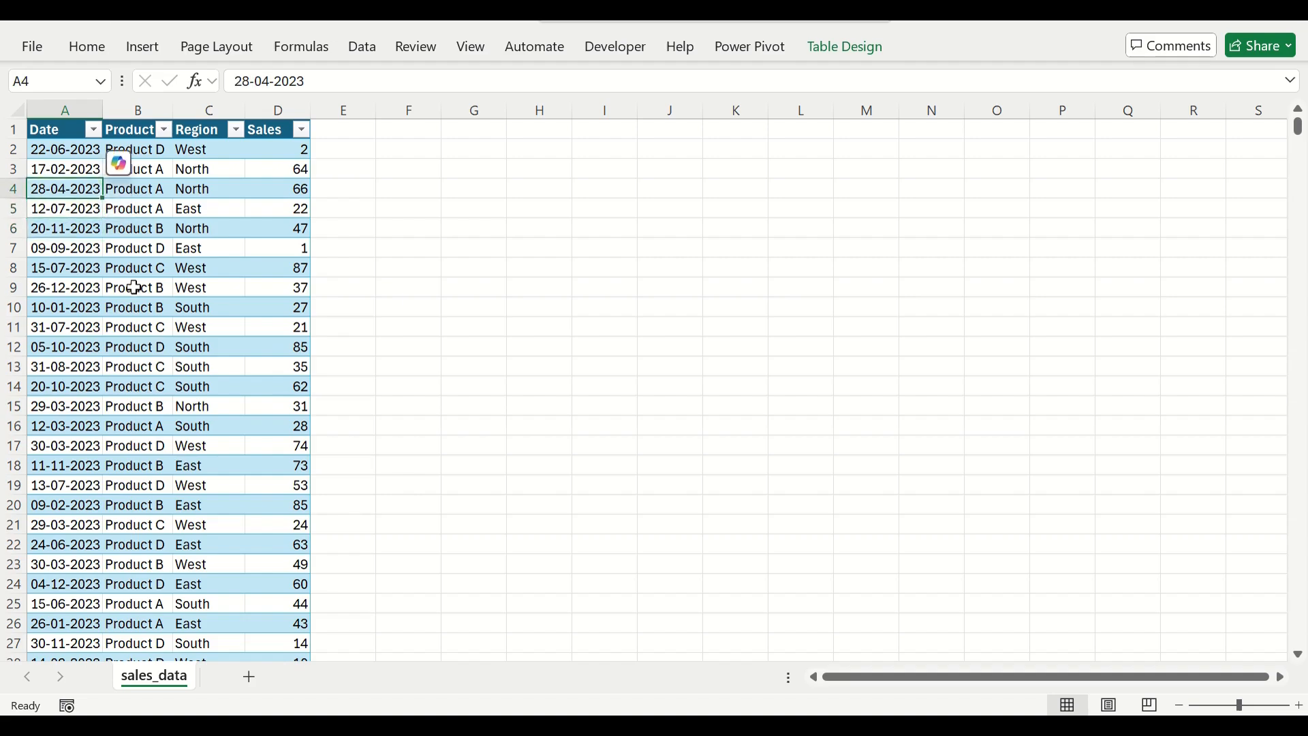
key("Up")
key("Down")
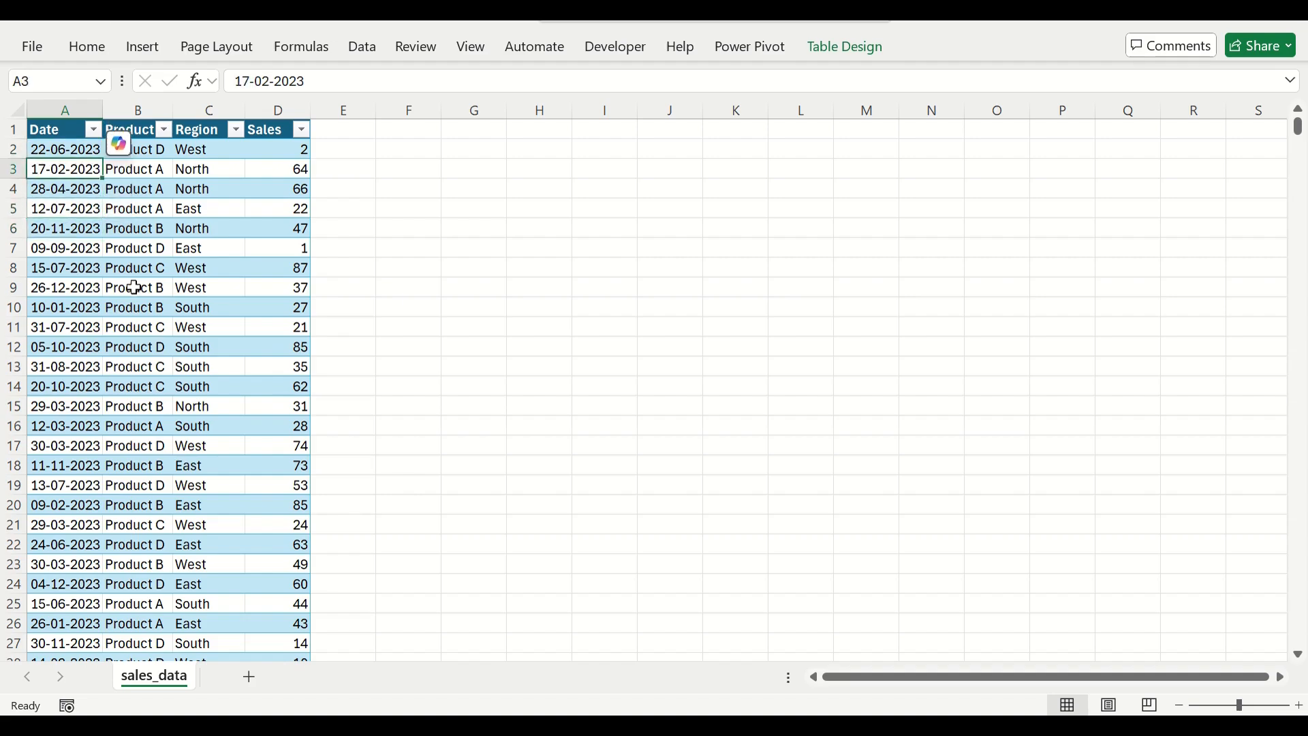
key("Right")
key("Up")
key("Right")
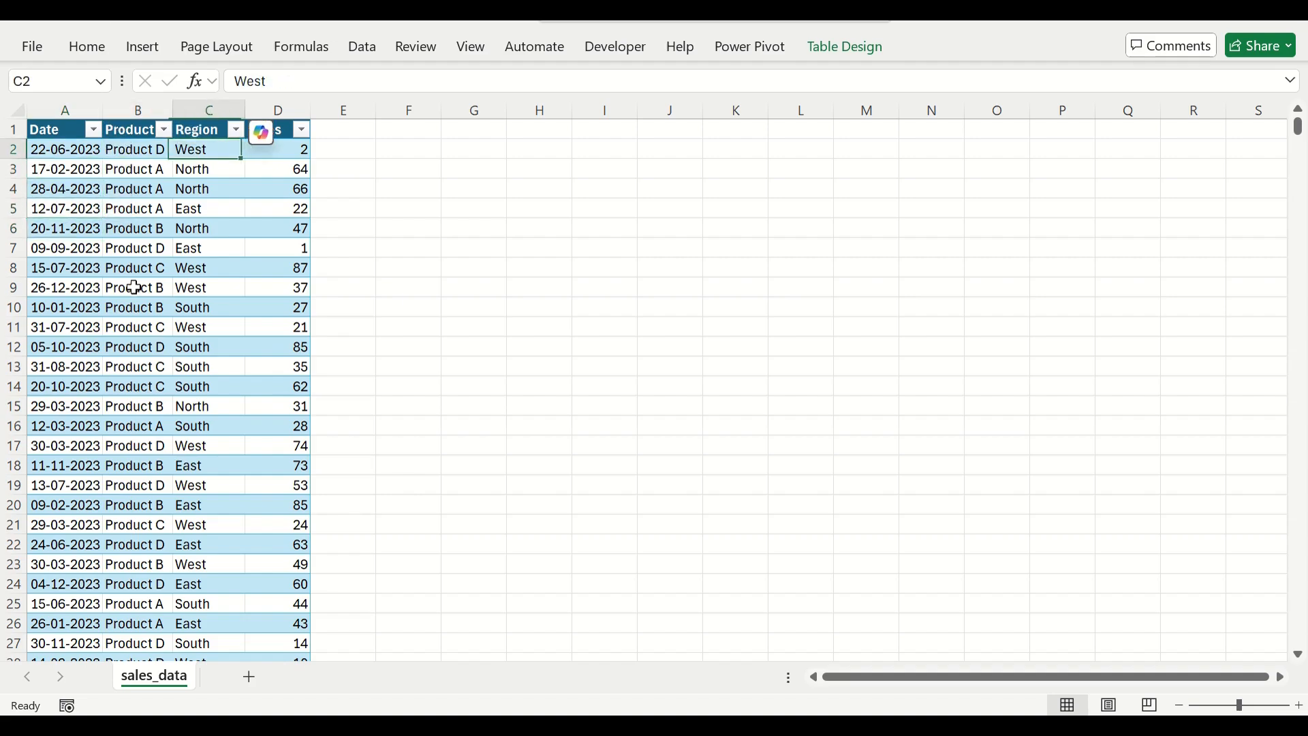
key("Right")
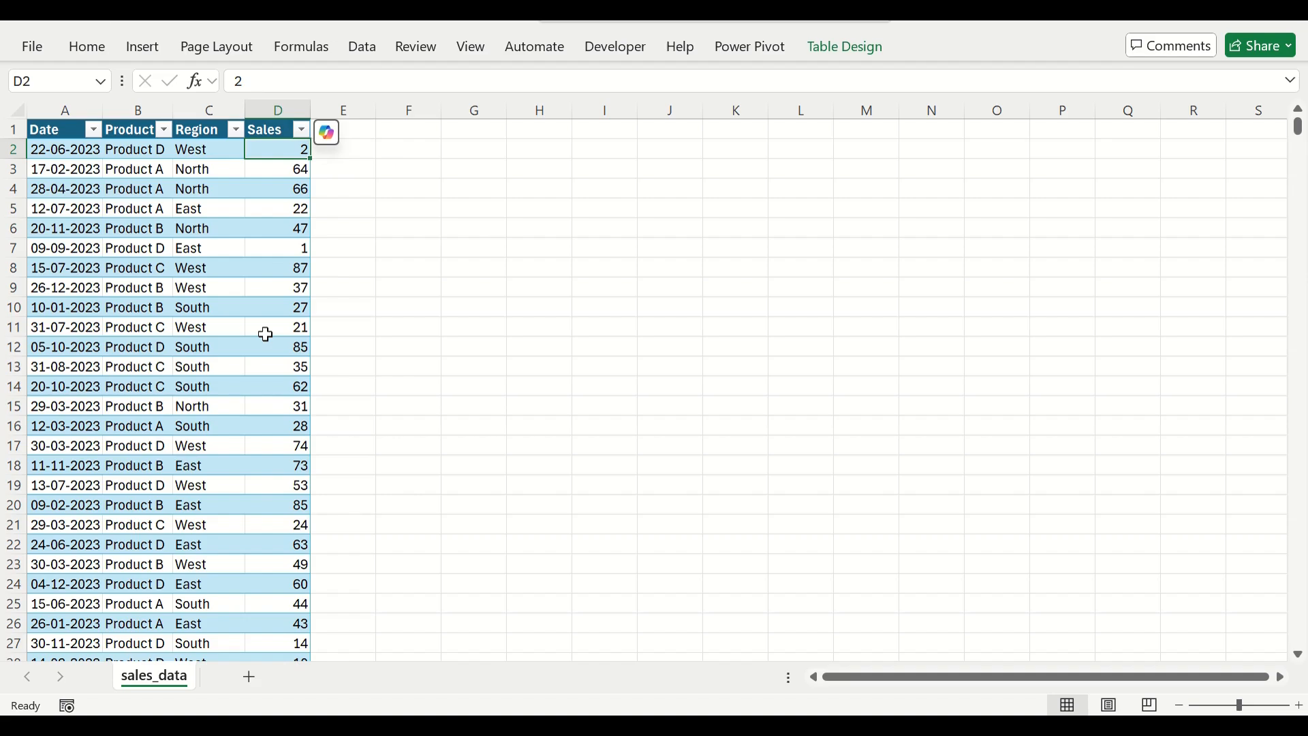
Select all data rows of the sales table across its four columns and open Copilot.
key("ctrl+shift+Down")
key("ctrl+shift+Left")
scroll(265, 334, "up", 6)
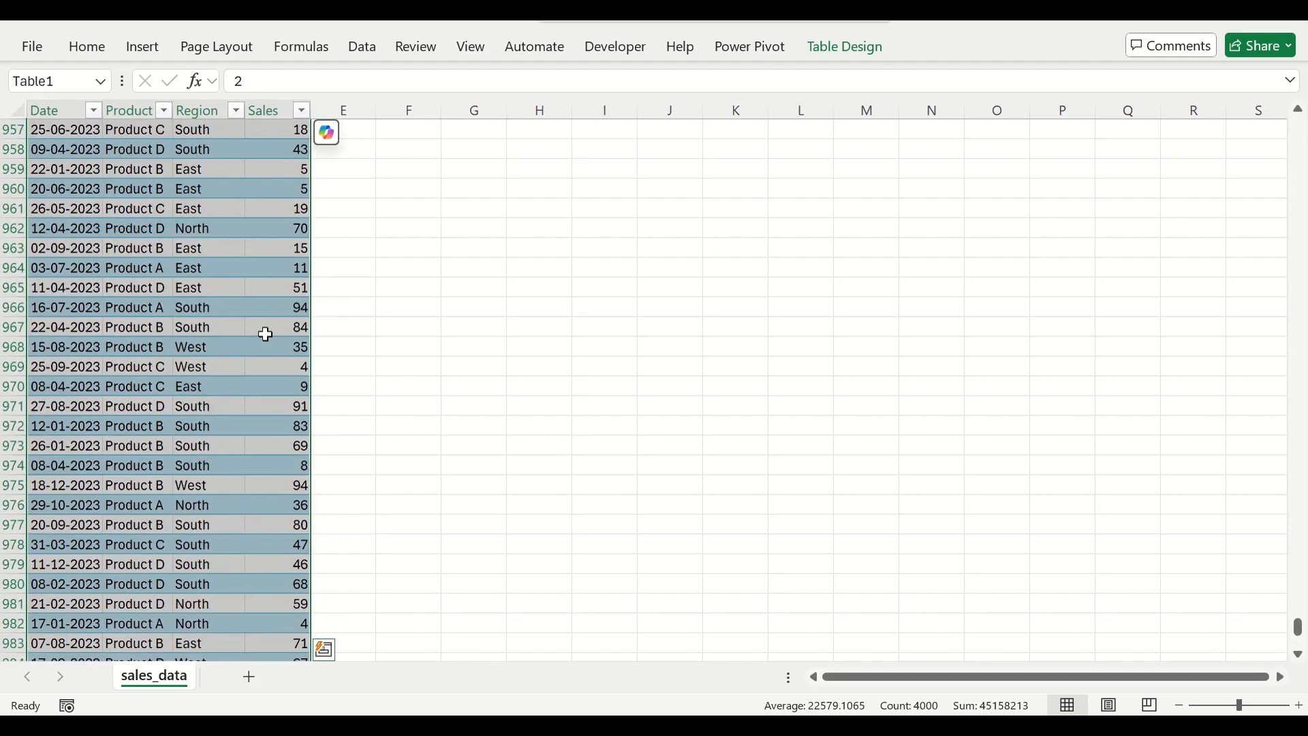
scroll(266, 333, "up", 15)
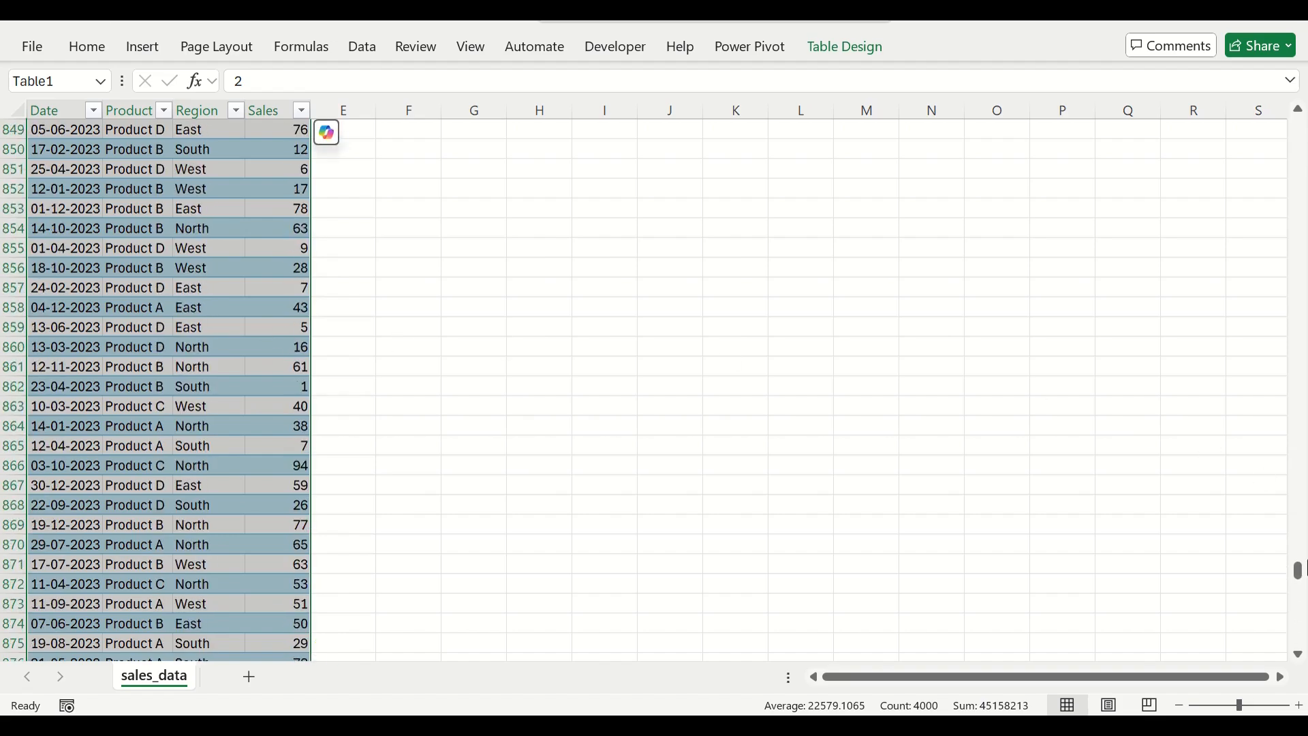
left_click_drag(1303, 590, 1258, 125)
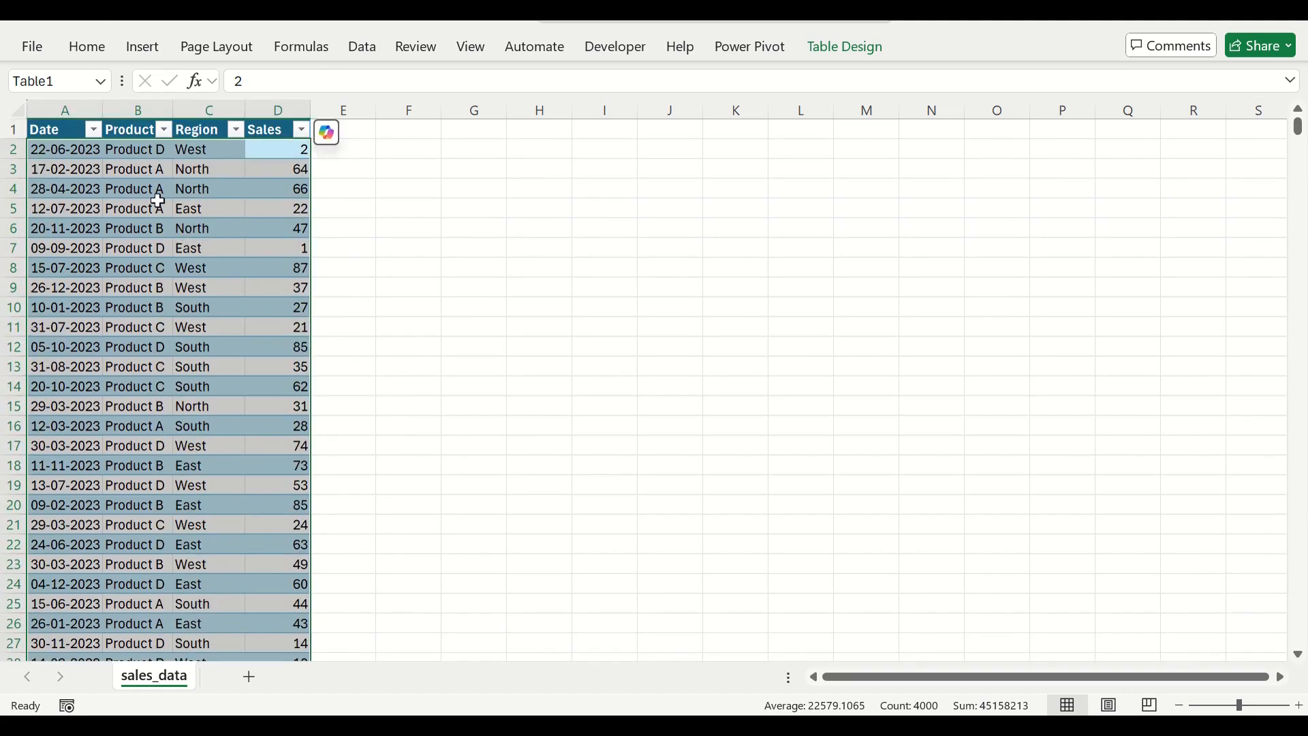
left_click(101, 50)
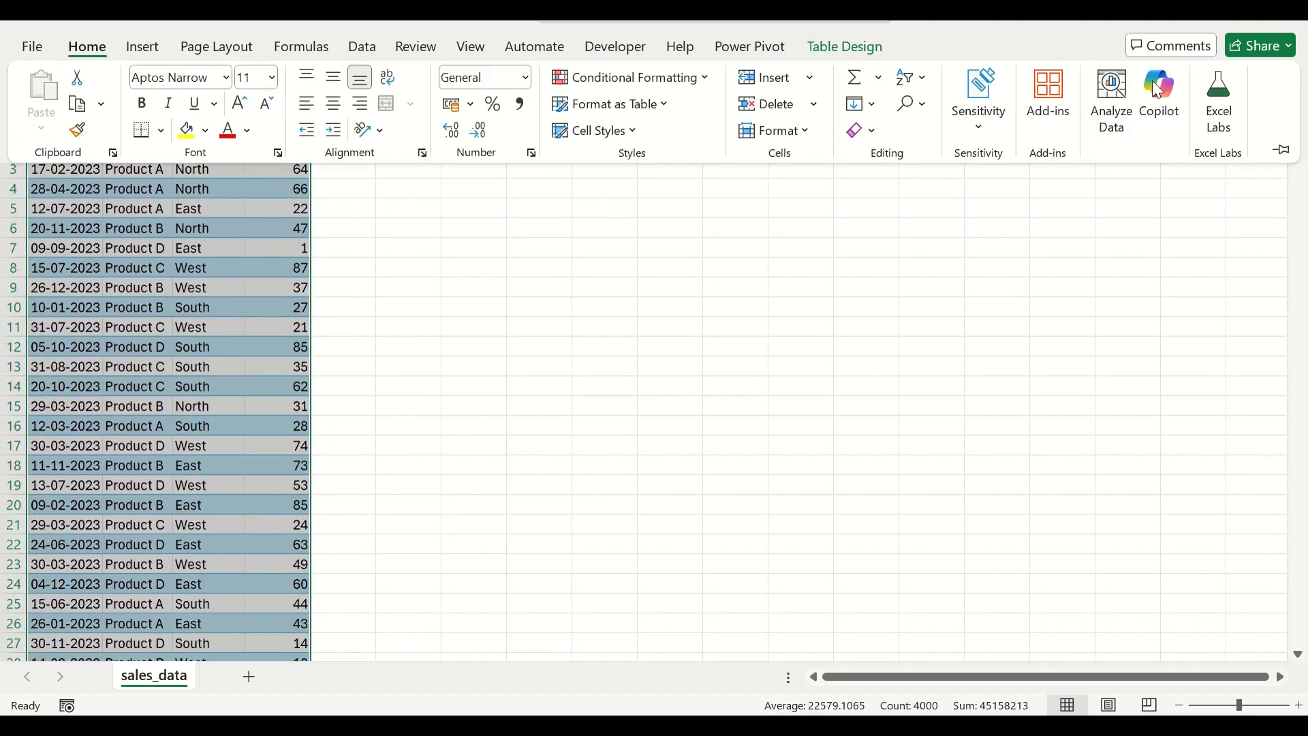
left_click(1161, 101)
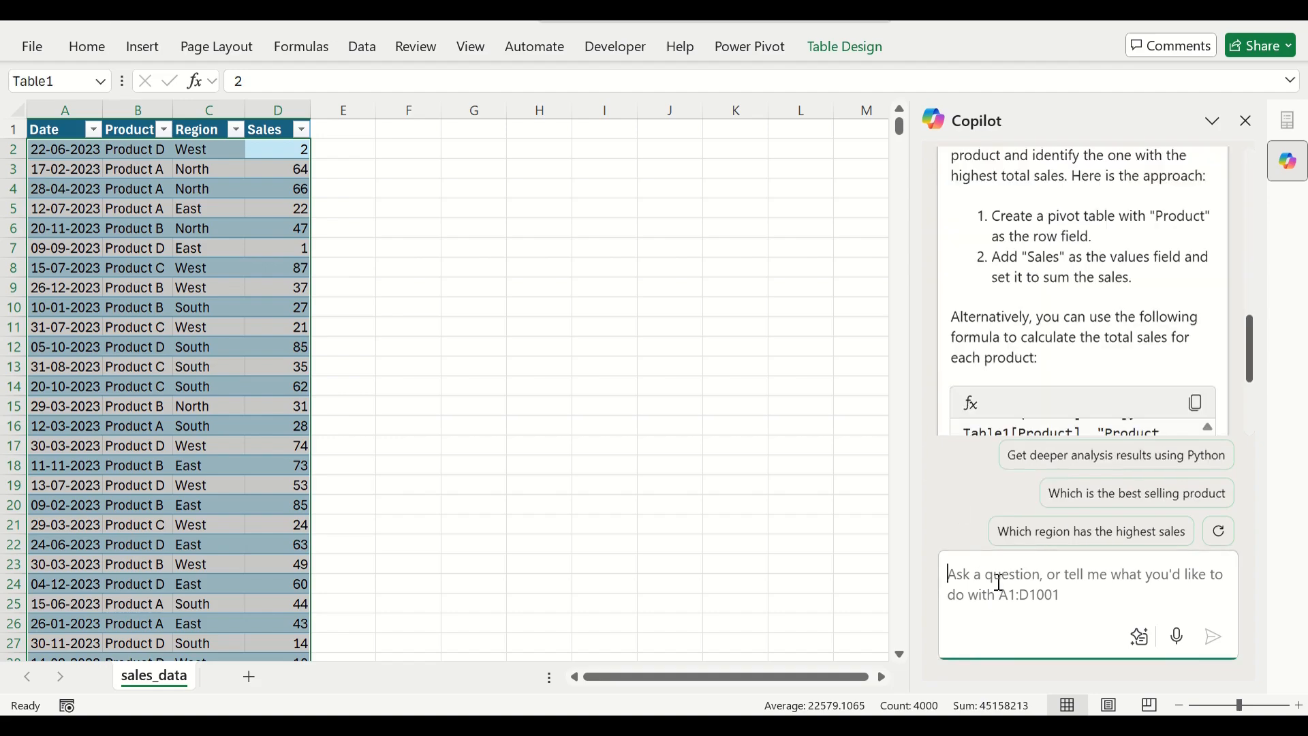
Ask Copilot to show the total sales for each product.
left_click(999, 582)
type("Show th")
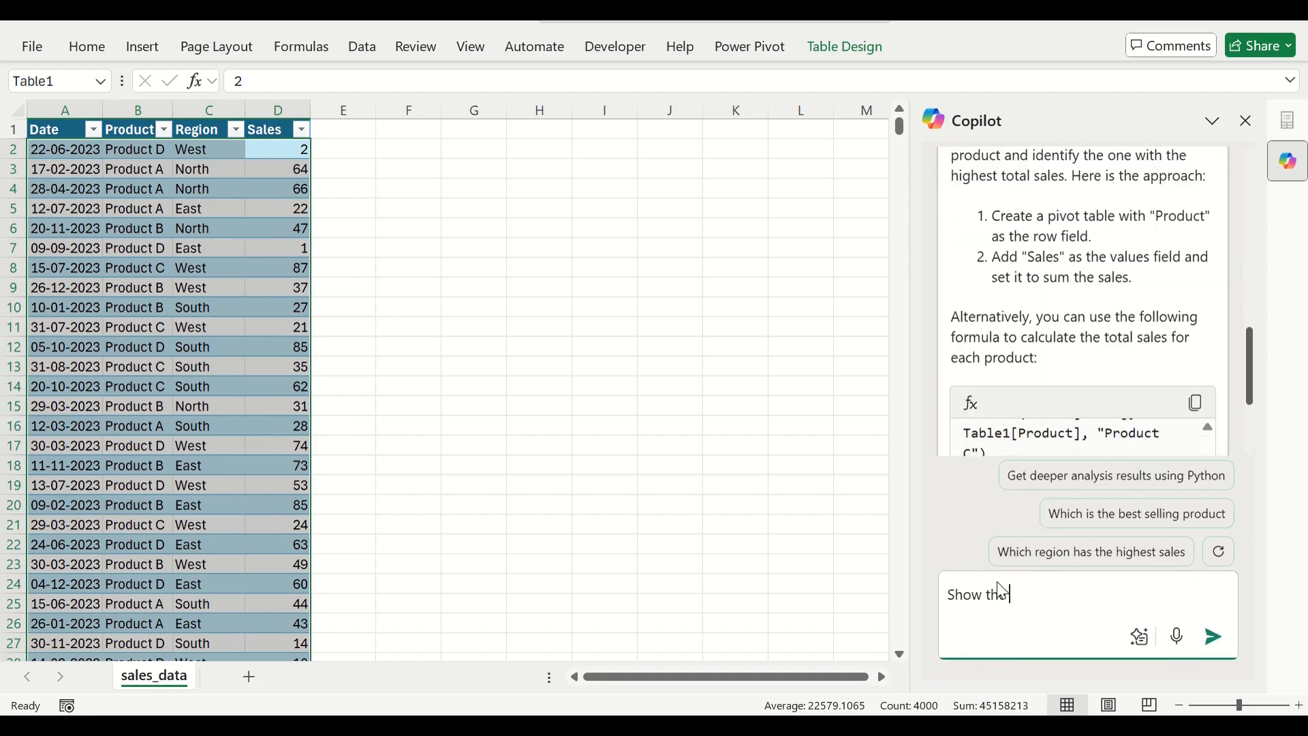
type("e th")
type("otal ")
type("saless for each product")
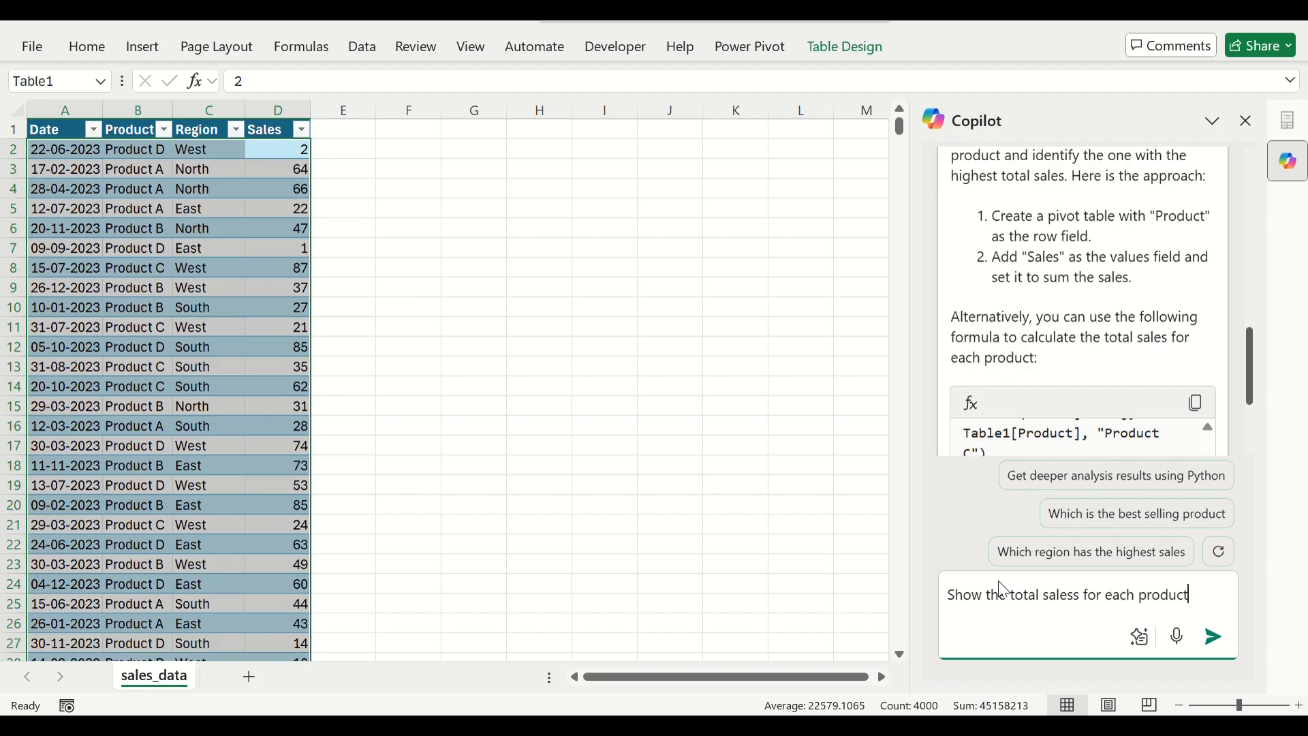
key("Return")
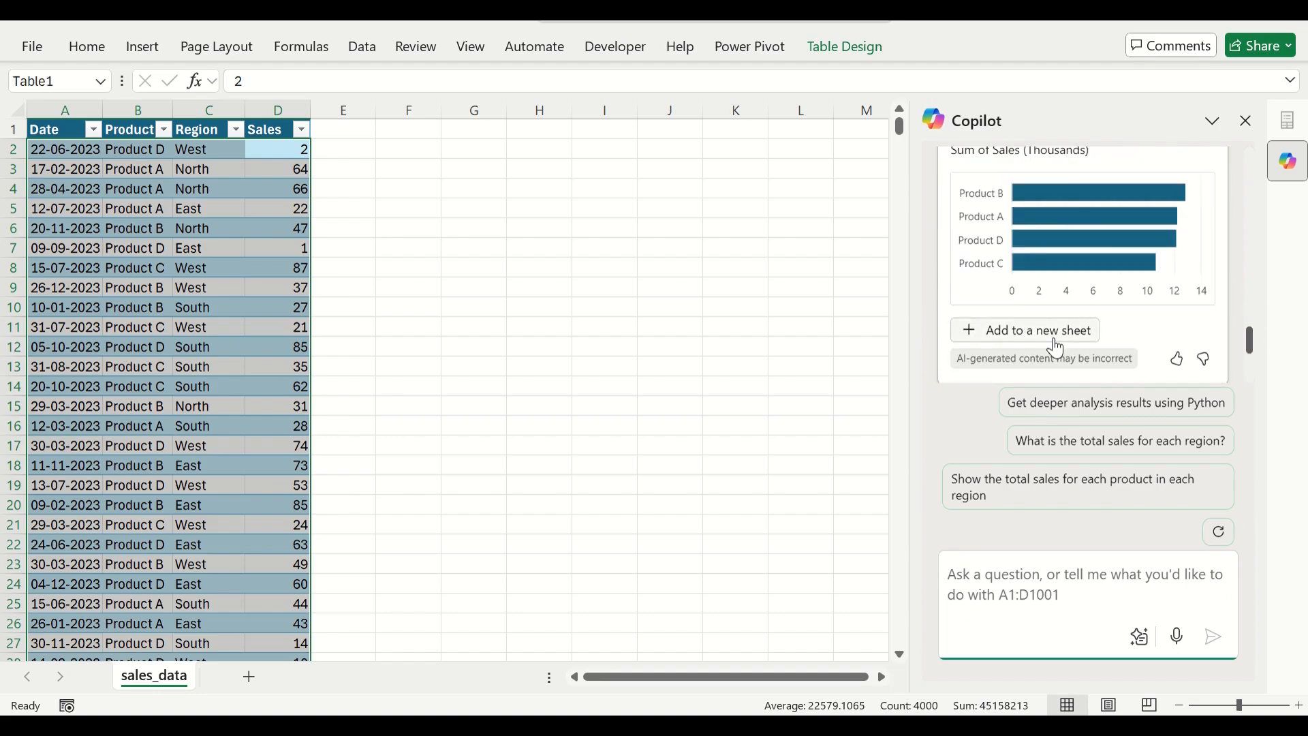
Add Copilot's sales-by-product result to a new sheet, then return to the sales_data sheet.
left_click(1054, 334)
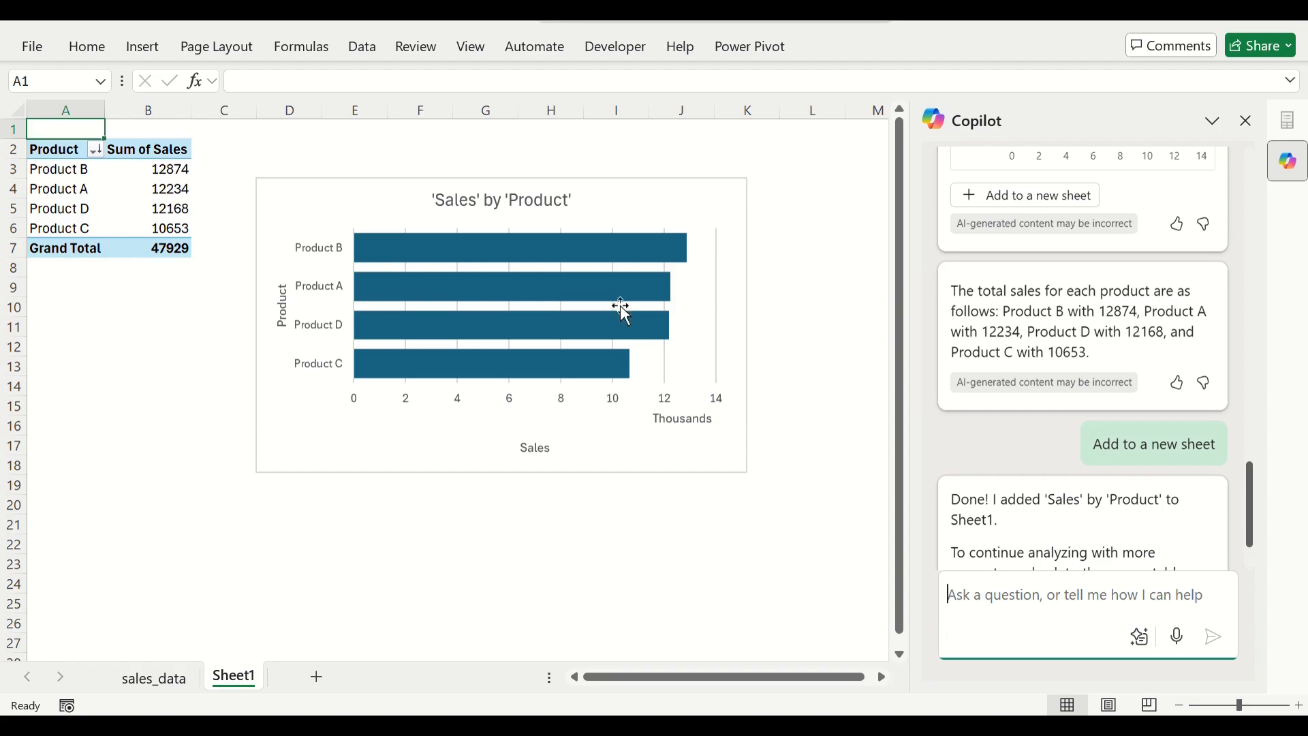
mouse_move(592, 257)
left_click(183, 683)
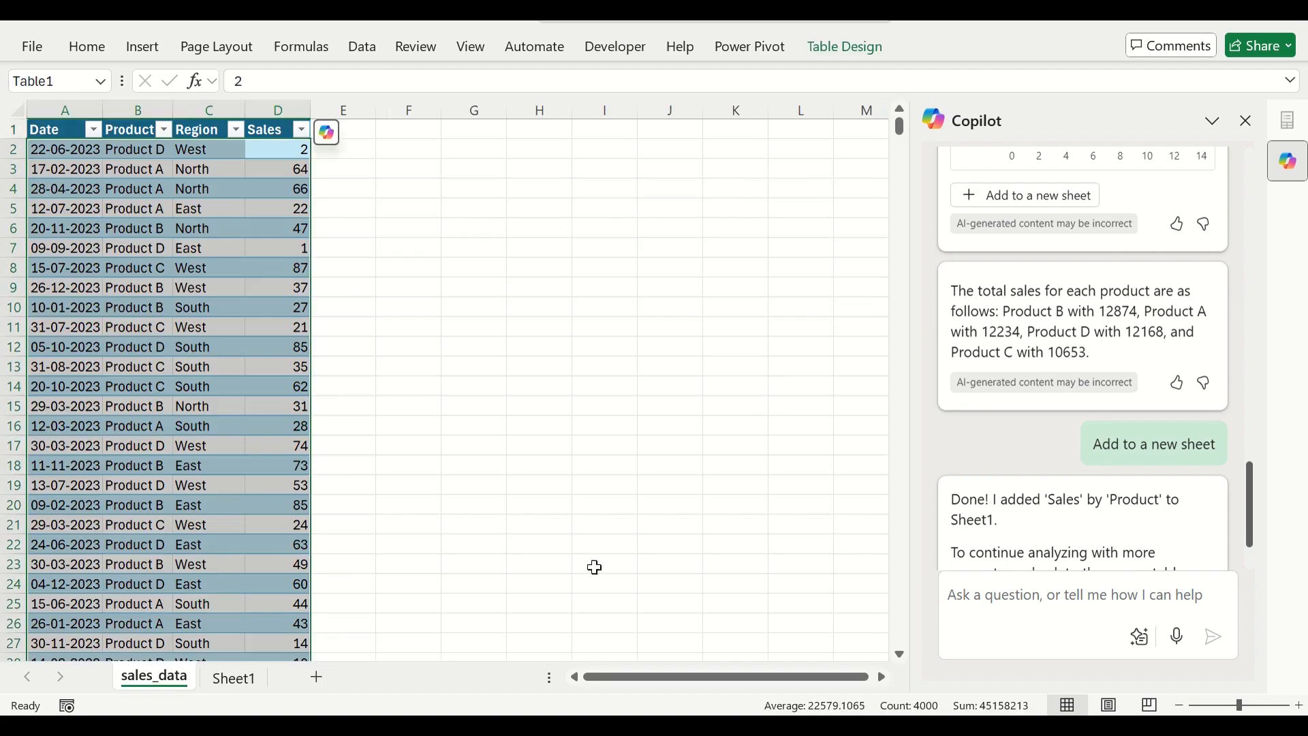
Send Copilot the prompt "show me the average sales per region".
left_click(997, 590)
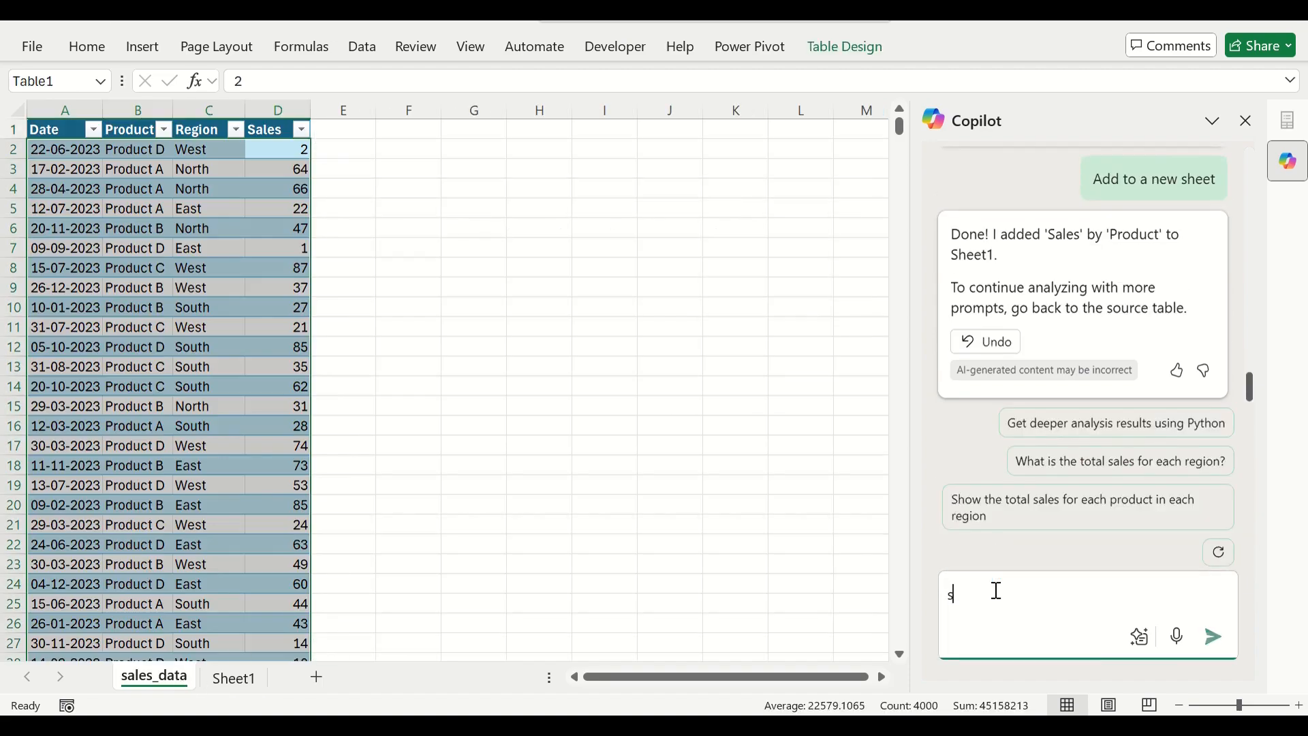
type("show me the average ssa")
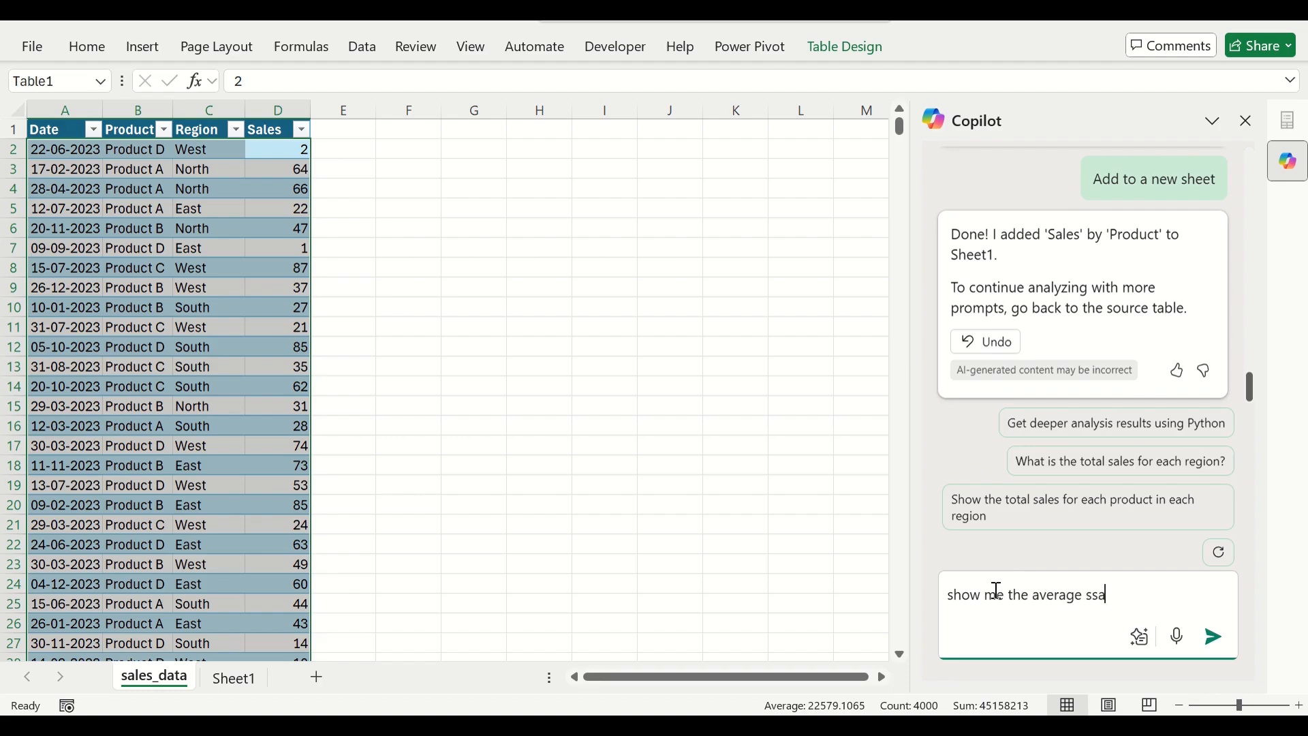
key("BackSpace")
key("BackSpace")
type("ales per region")
left_click(1214, 637)
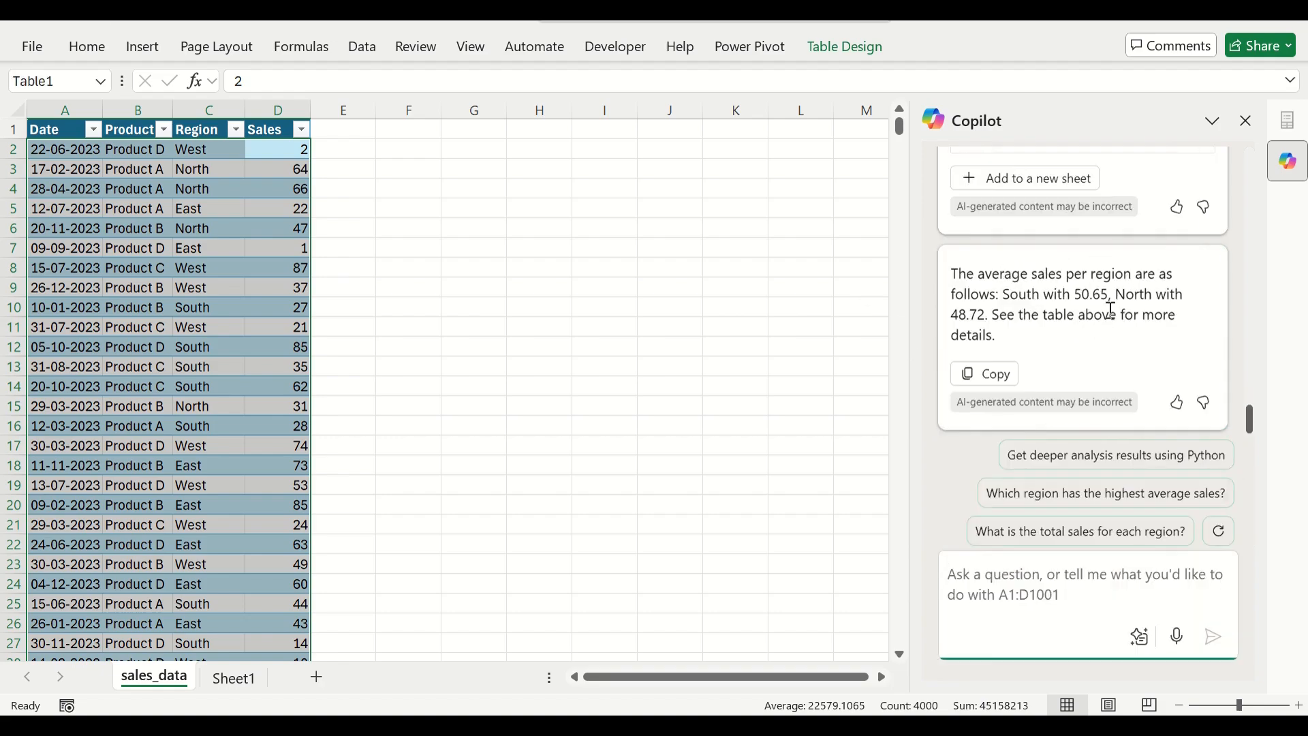
Add Copilot's average-sales-by-region result to a new sheet and go back to the sales_data sheet.
scroll(1106, 315, "up", 3)
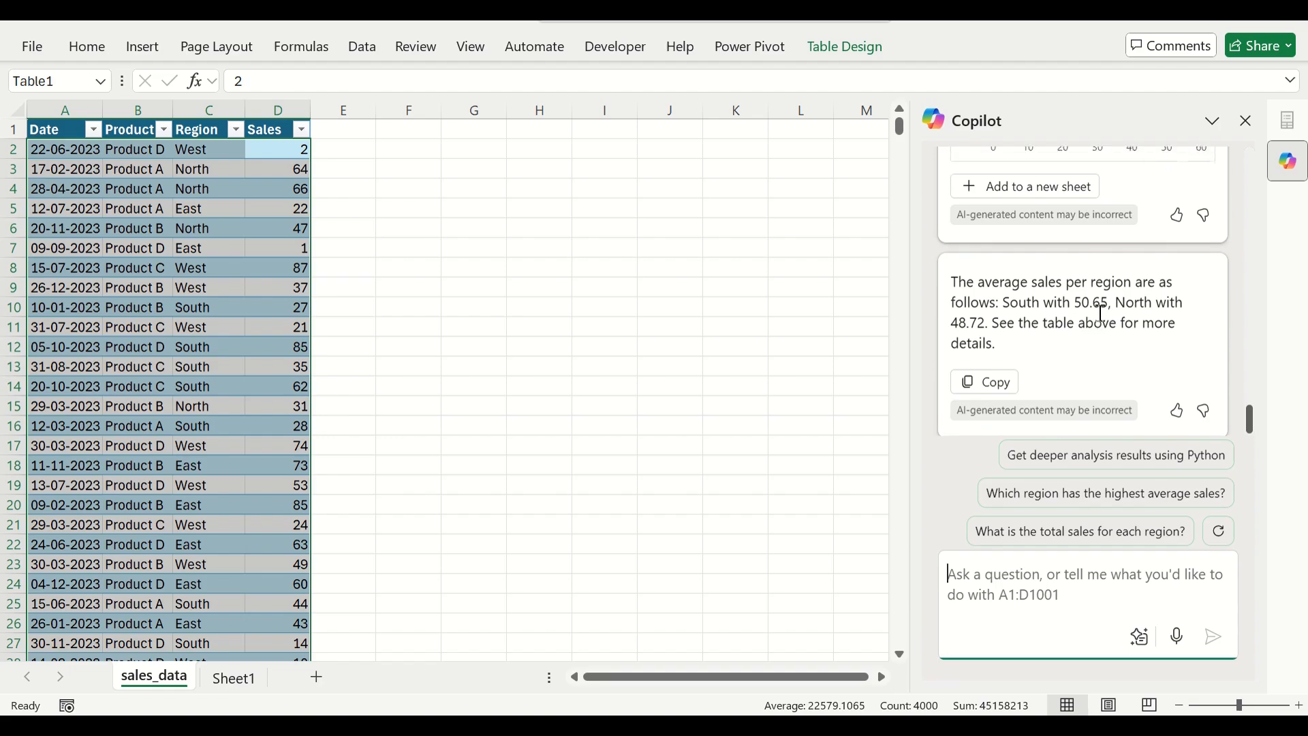
left_click(1086, 383)
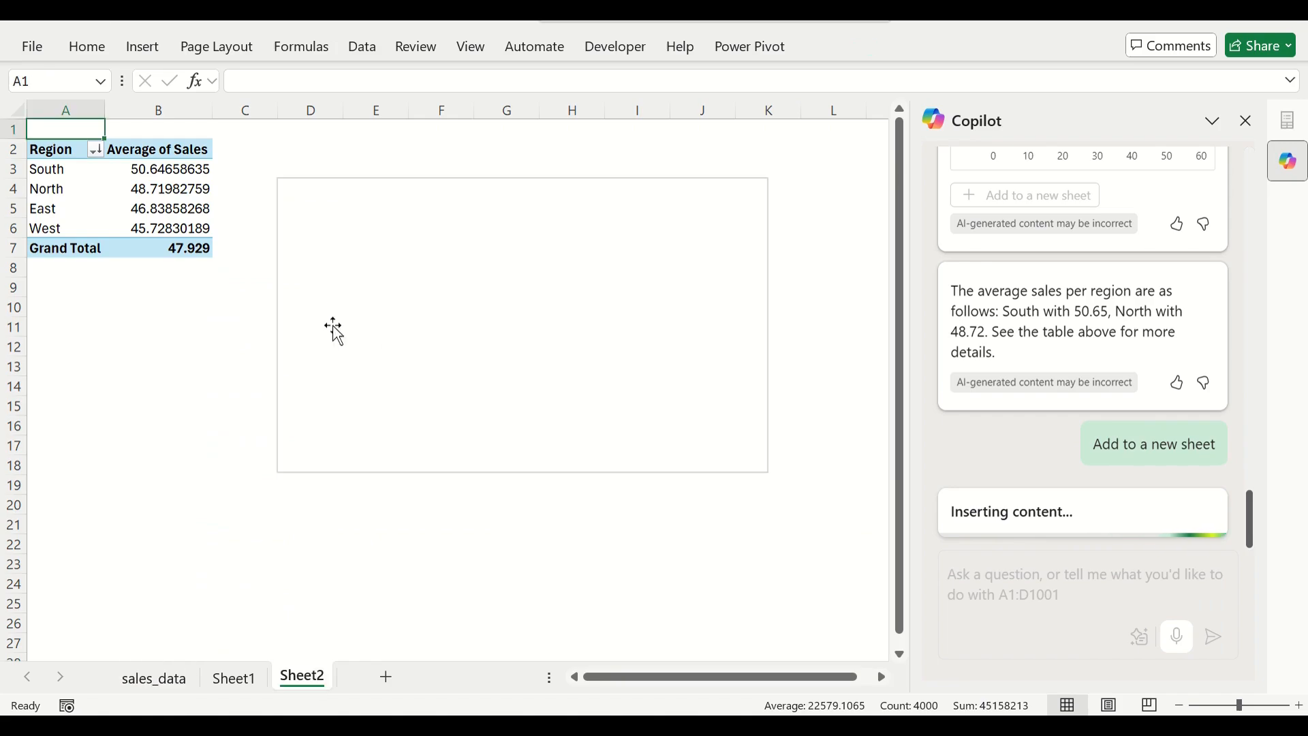
mouse_move(429, 265)
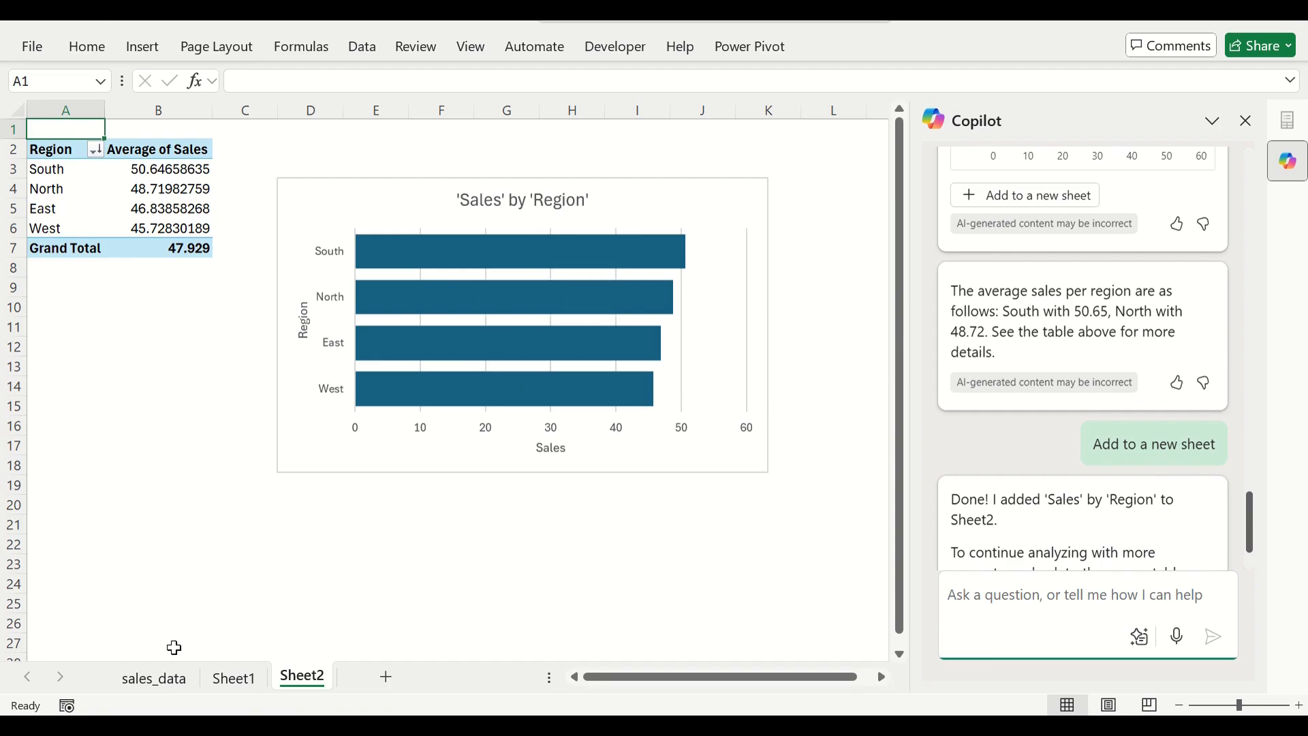
left_click(170, 678)
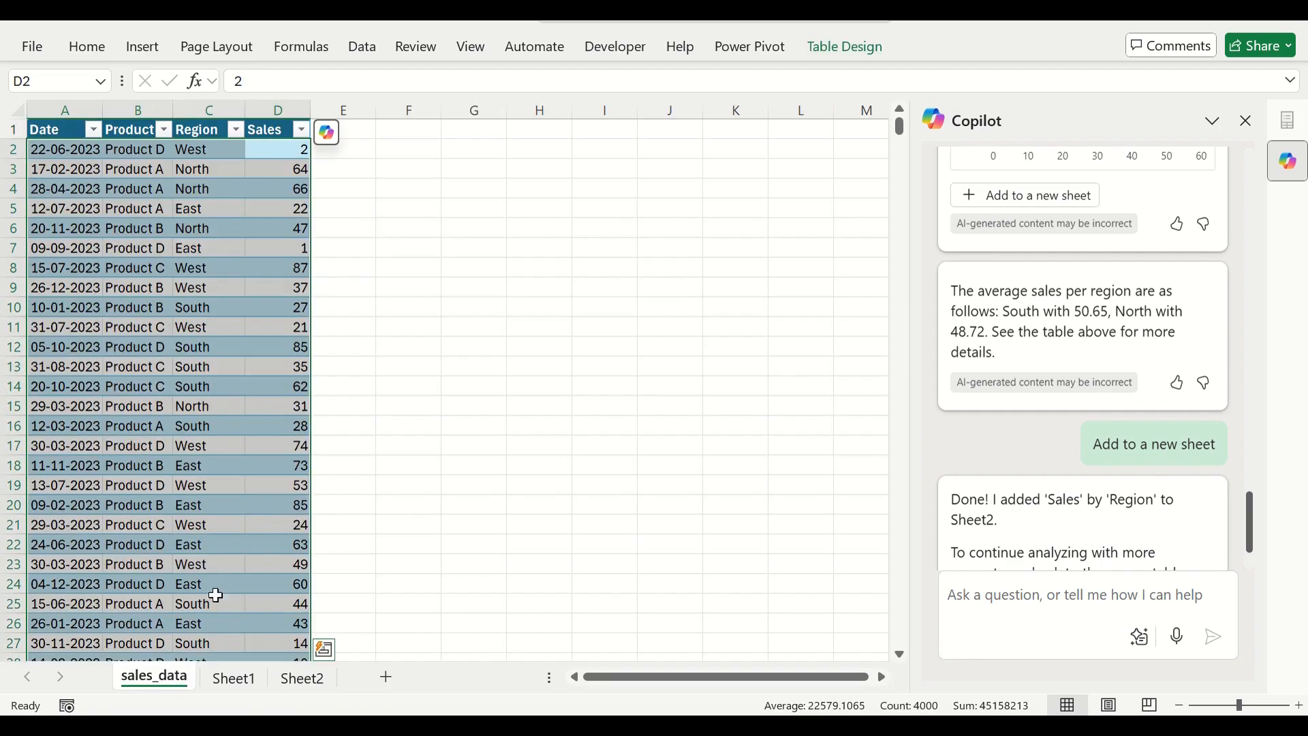
Send Copilot the prompt "show me the total sales by product and region".
left_click(1034, 582)
type("show me")
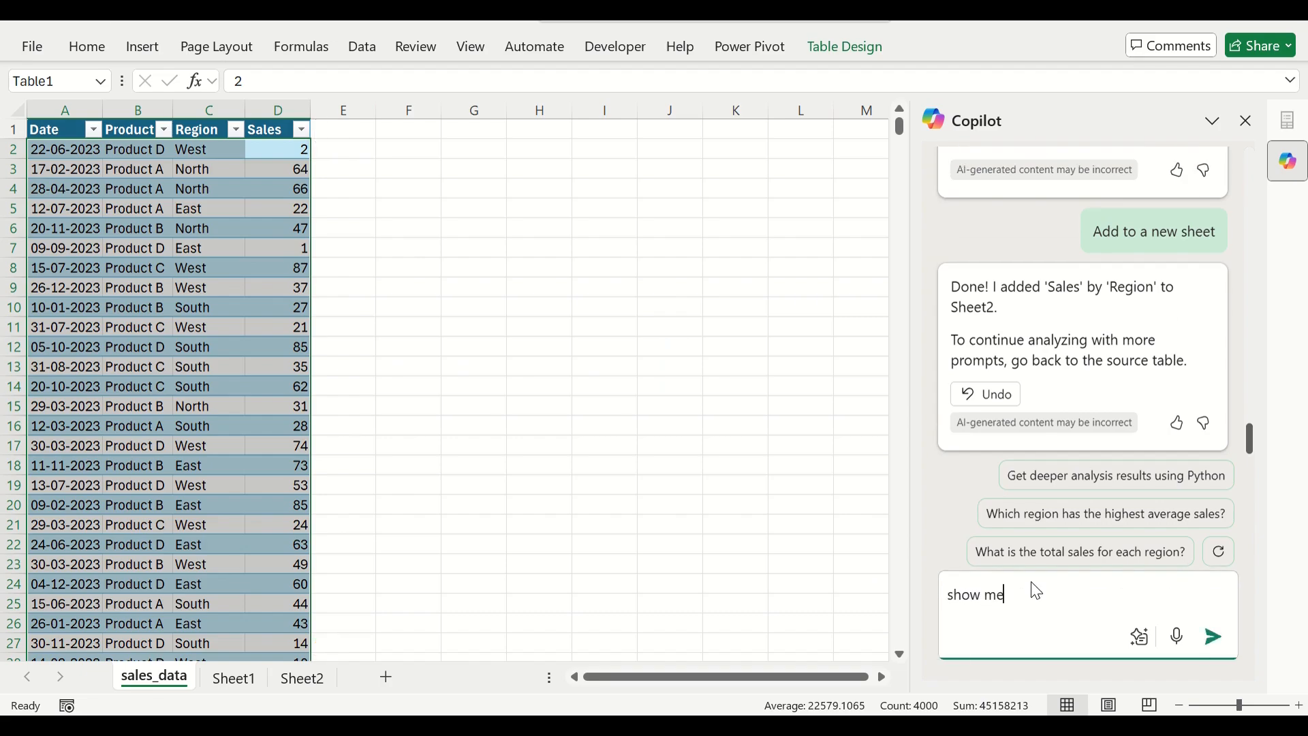
type(" the")
type("total sales by product ")
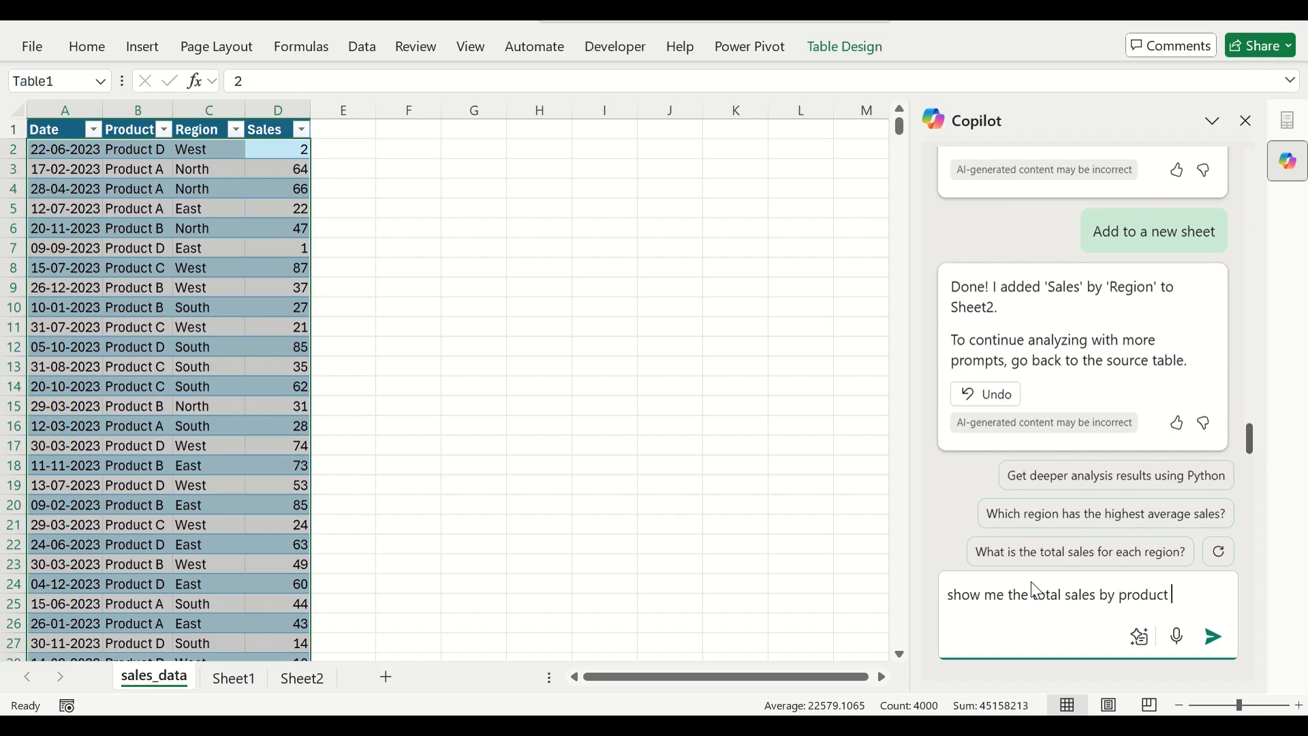
type("and region")
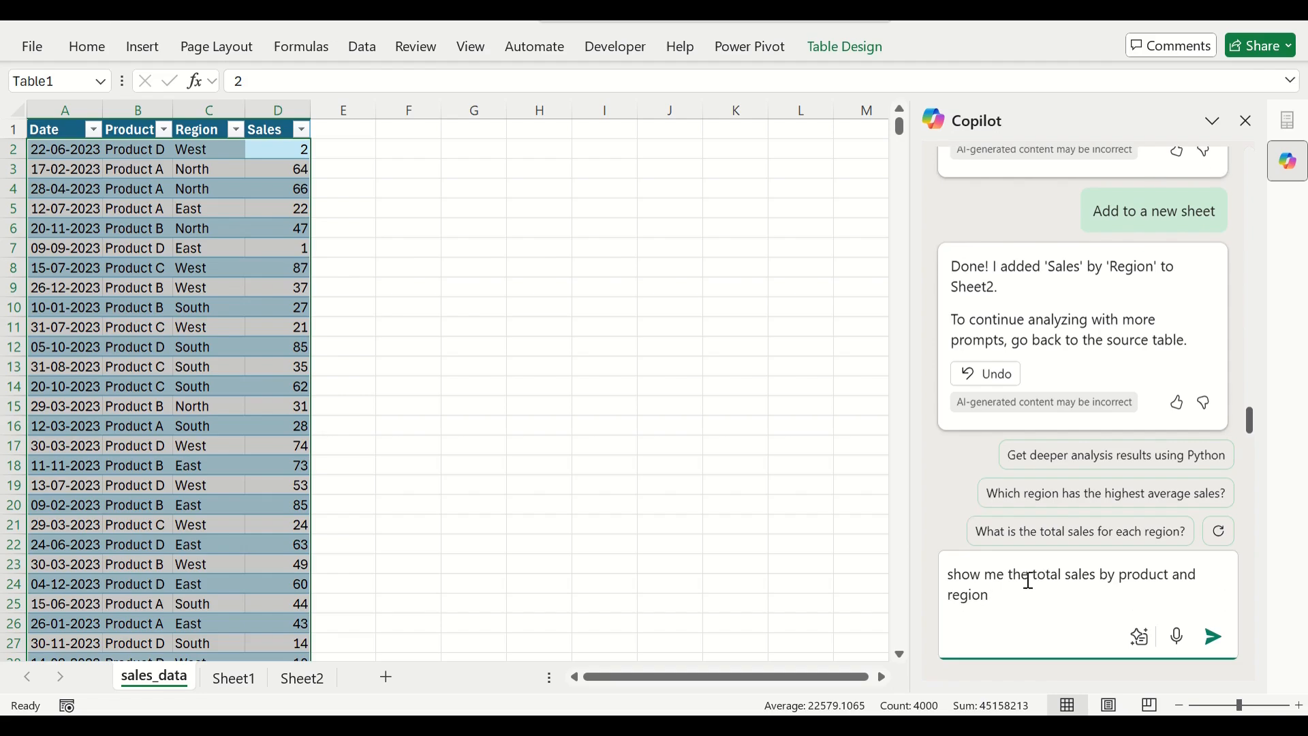
left_click(1214, 636)
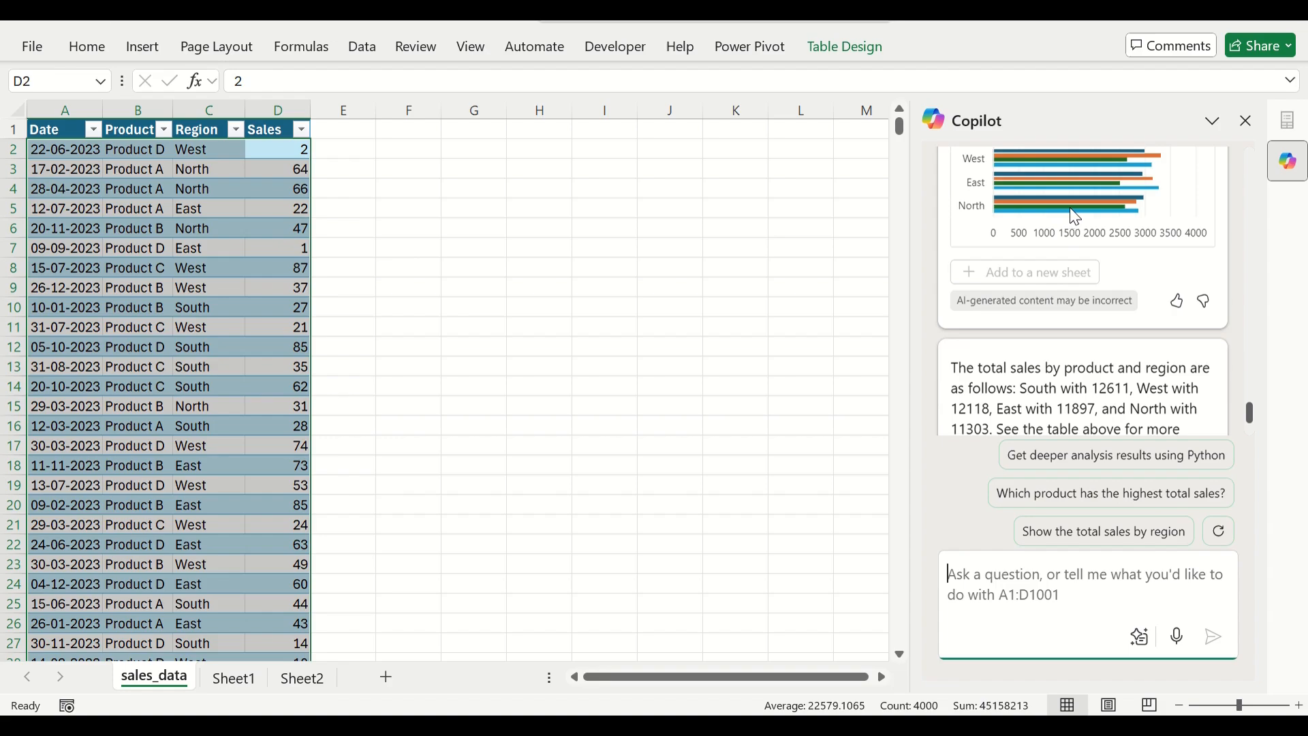
Add Copilot's sales by product and region result to a new sheet, view its chart, and return to the sales_data sheet.
scroll(1069, 207, "up", 3)
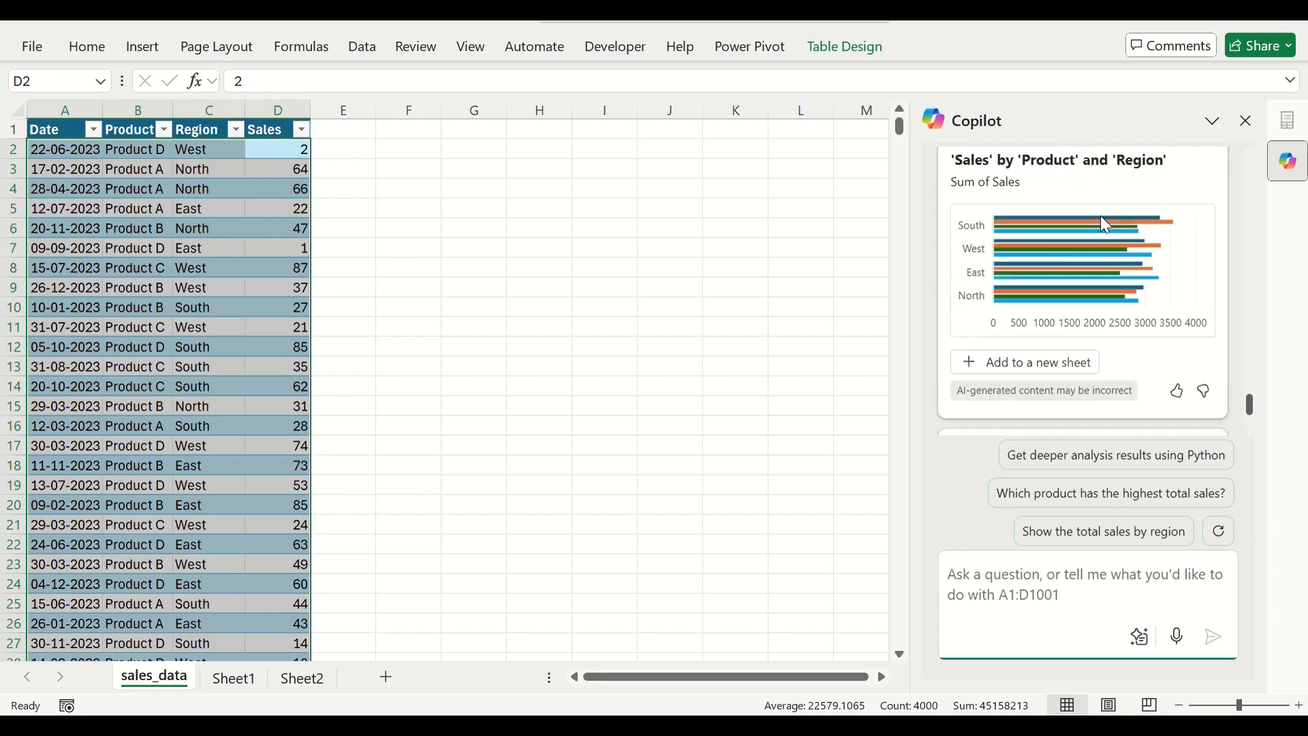
left_click(1036, 364)
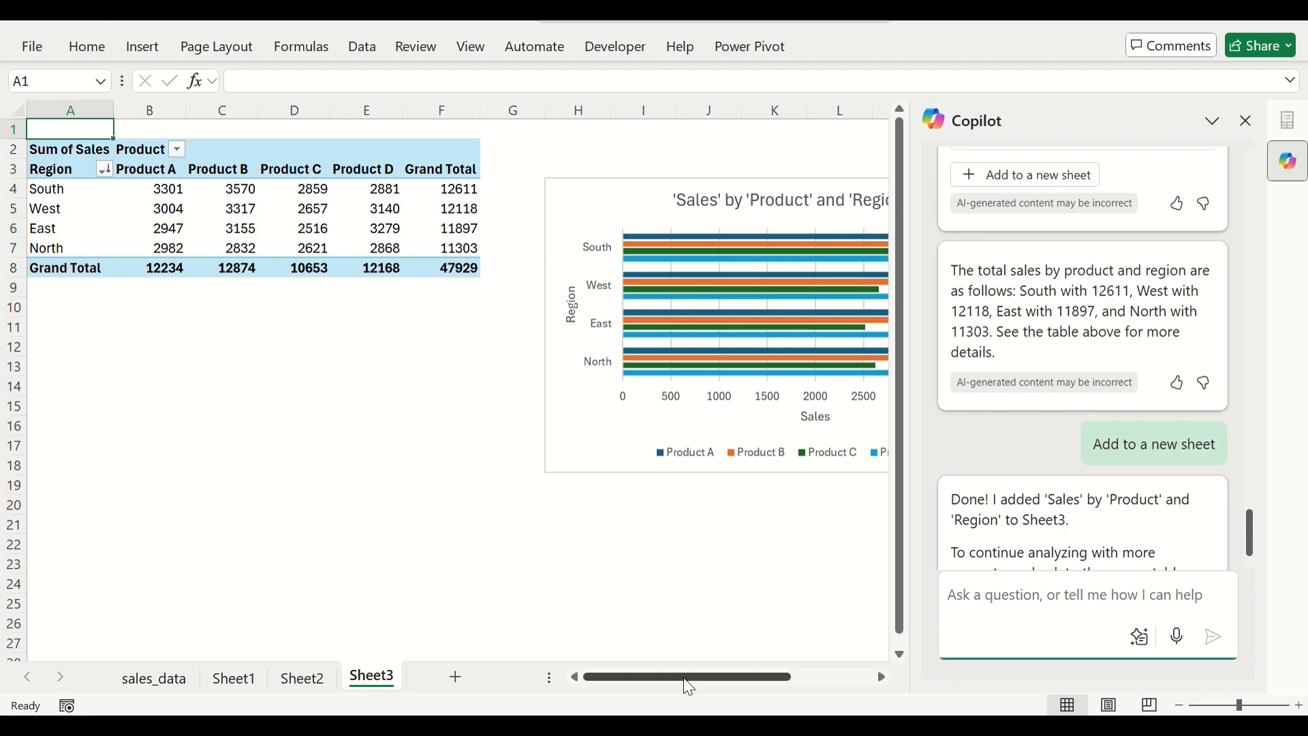
left_click_drag(685, 677, 733, 677)
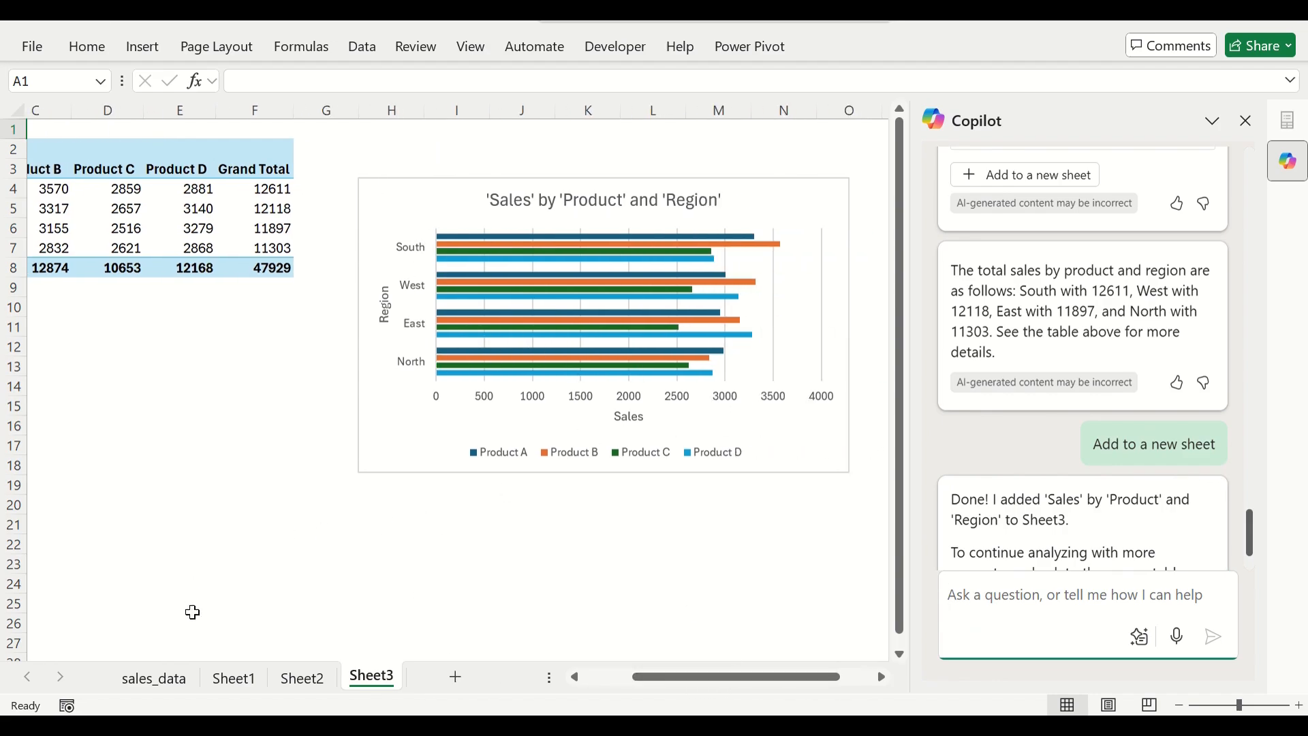
left_click(184, 690)
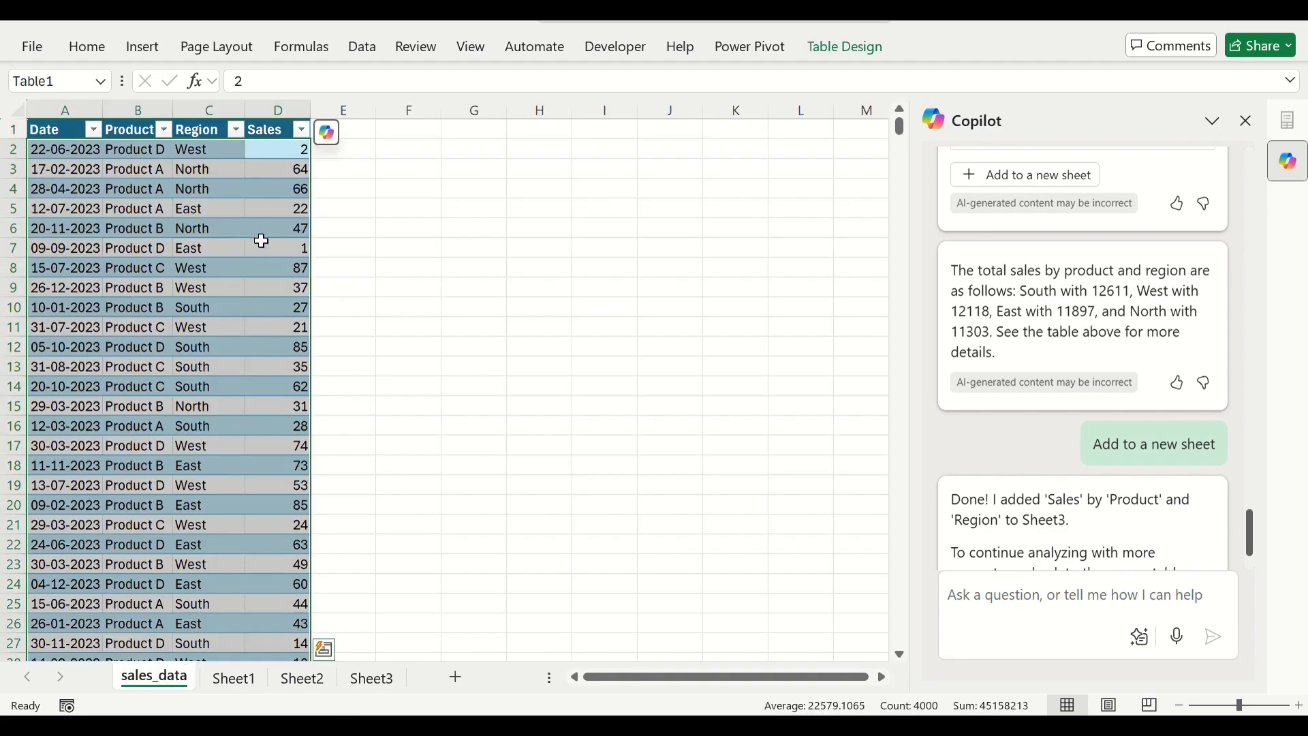
Ask Copilot "are there any outliers in the sales values" and add its outlier chart to a new sheet.
left_click(983, 583)
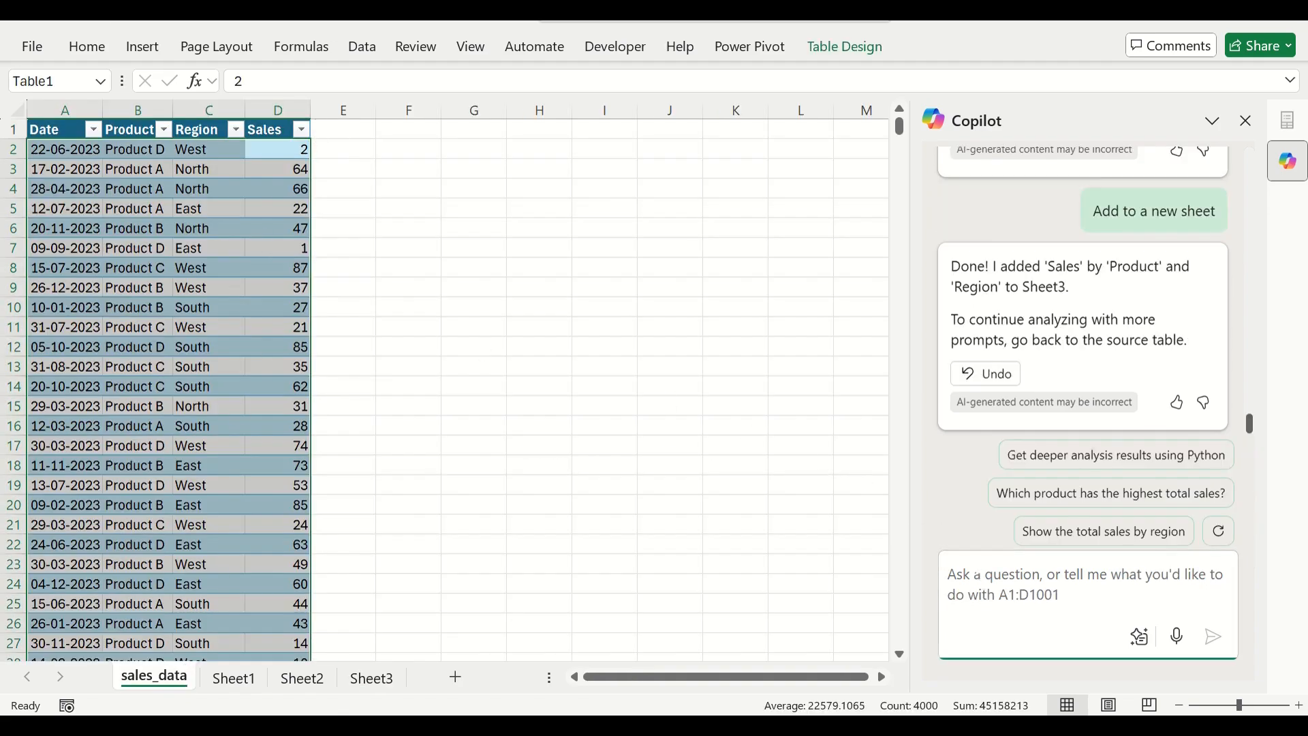
type("are therei a")
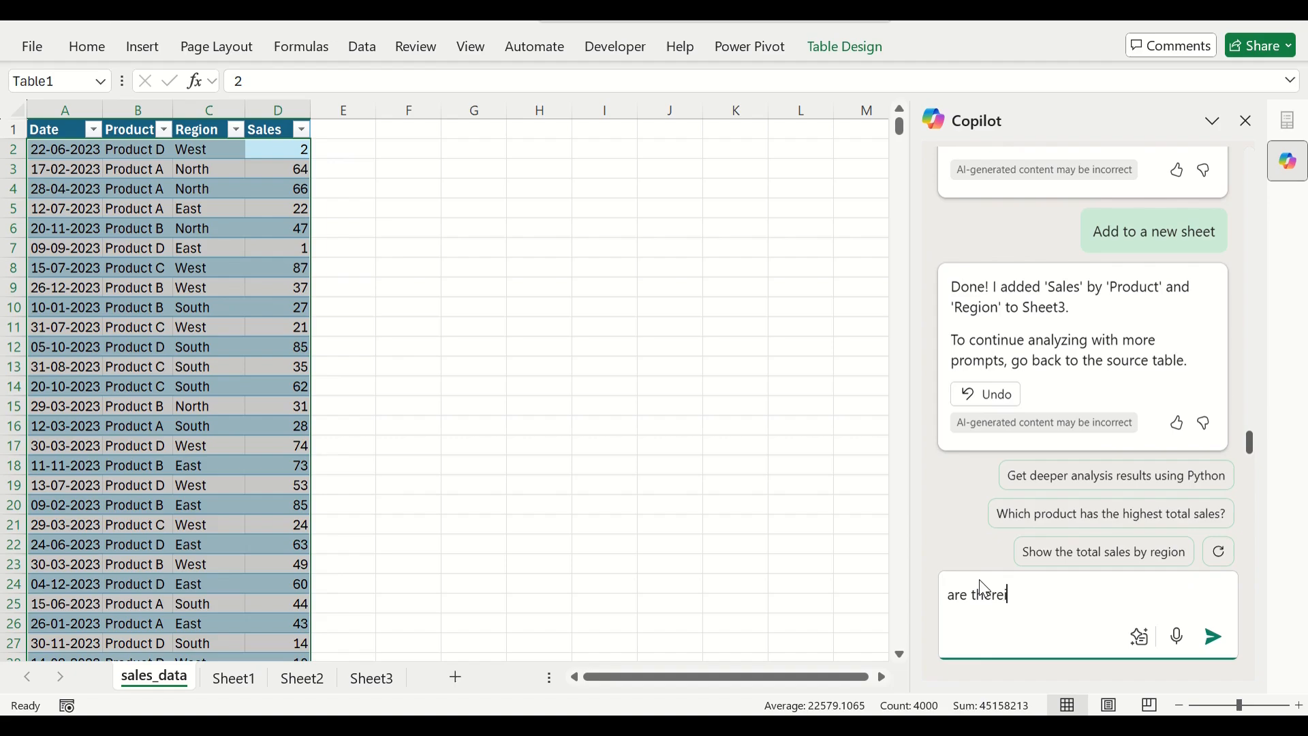
key("BackSpace")
key("BackSpace")
key("BackSpace")
type("any outliers in the sales values")
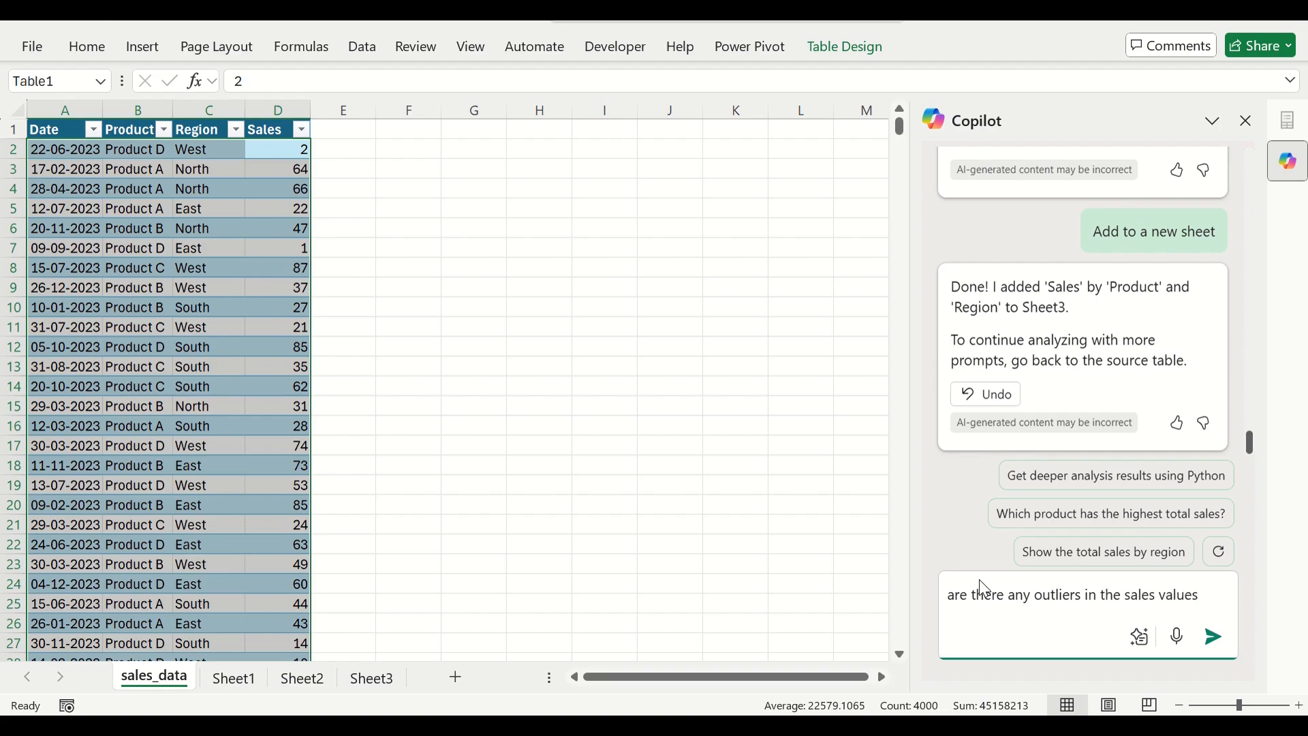
key("Return")
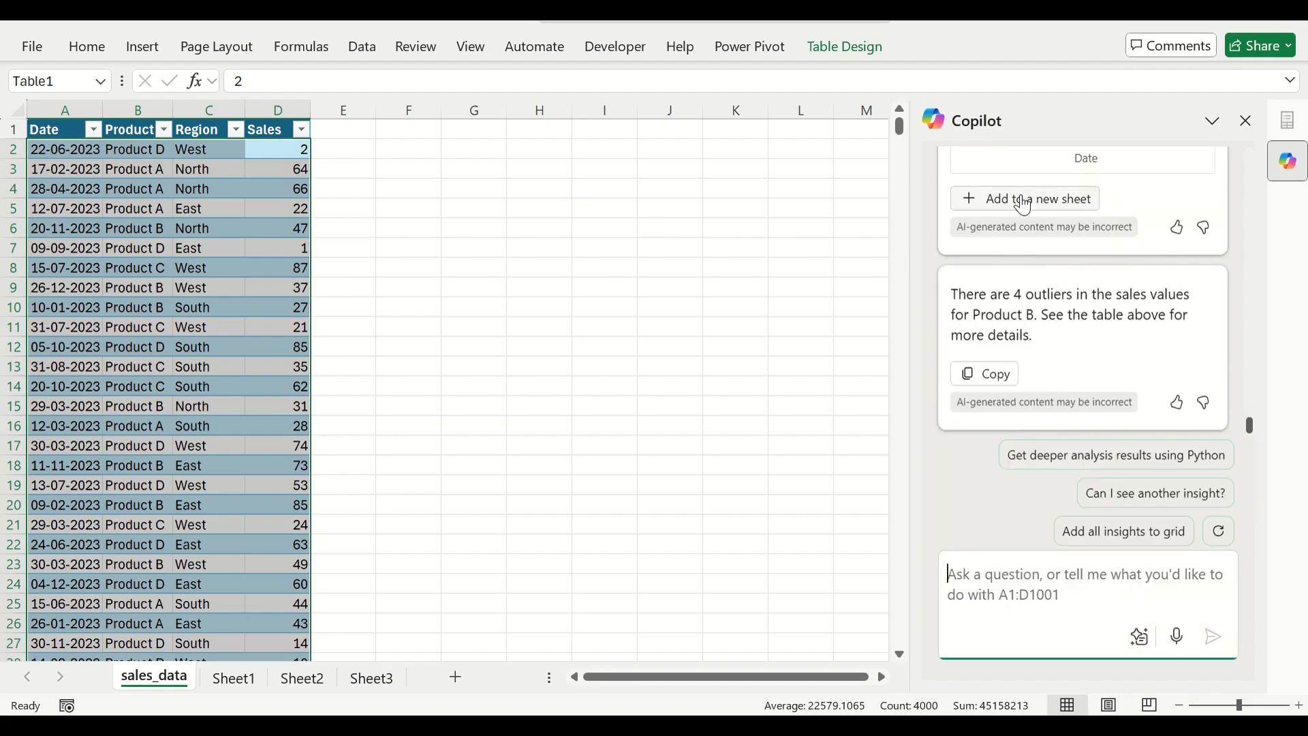
left_click(1020, 203)
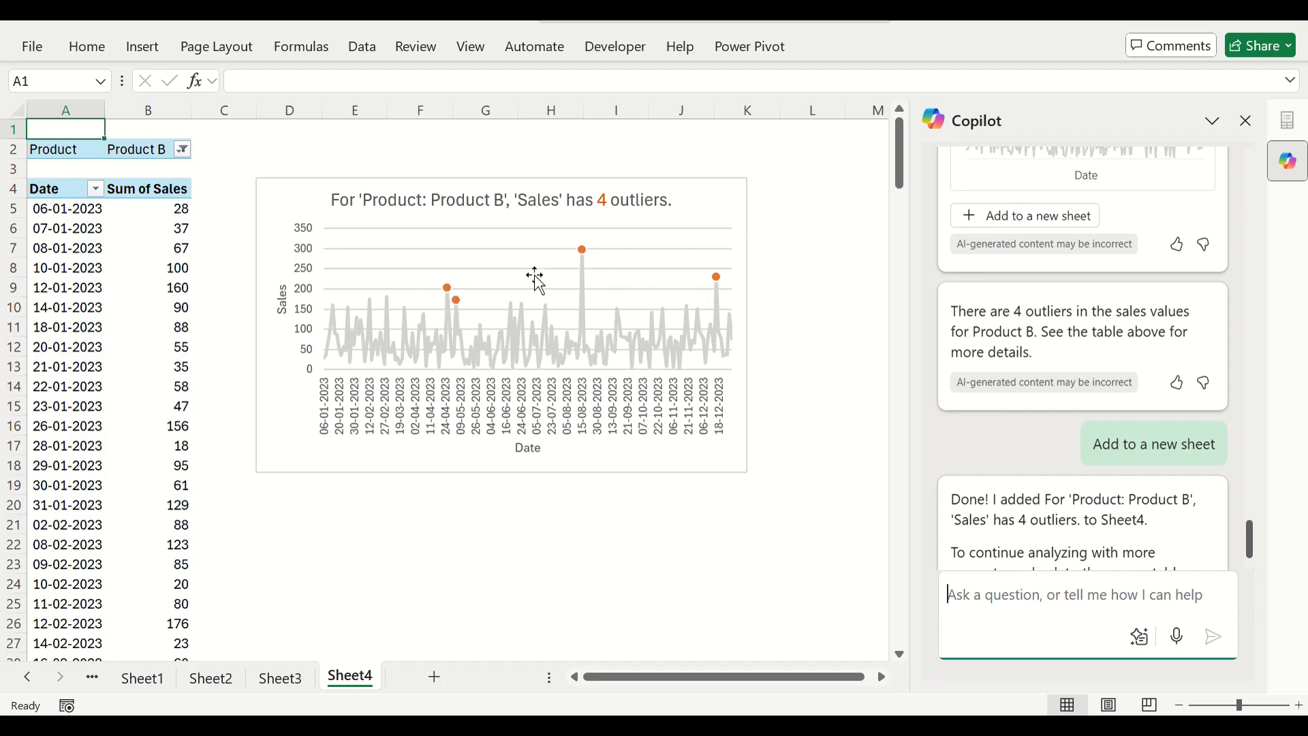
Group the dates in the Product B outlier pivot table by Months.
left_click(68, 268)
right_click(73, 272)
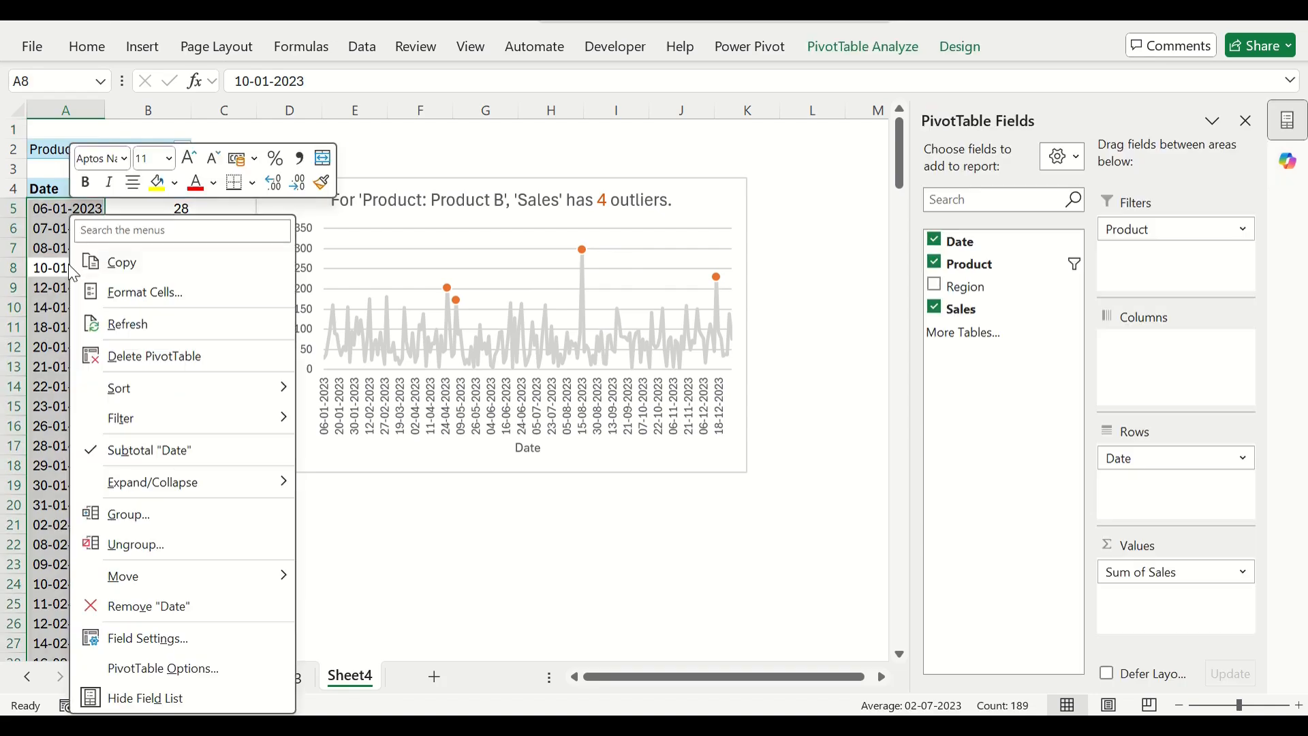
left_click(133, 514)
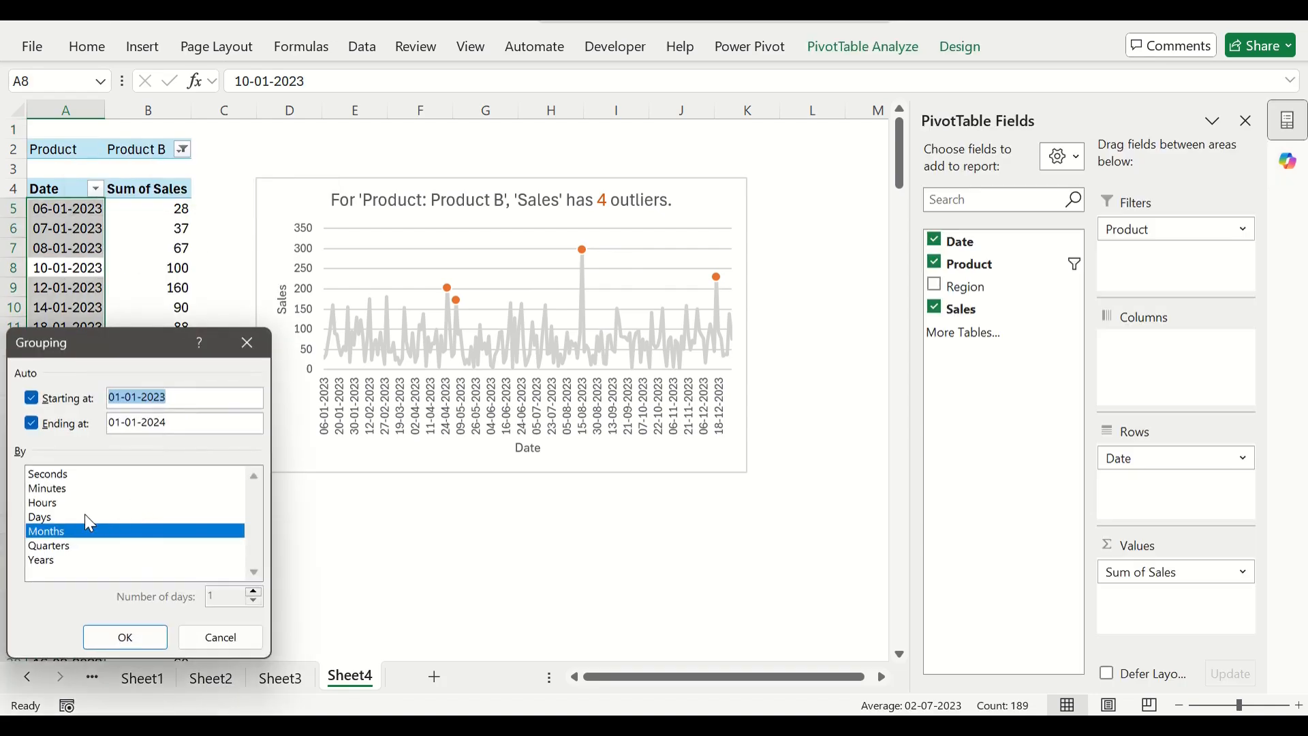
left_click(53, 532)
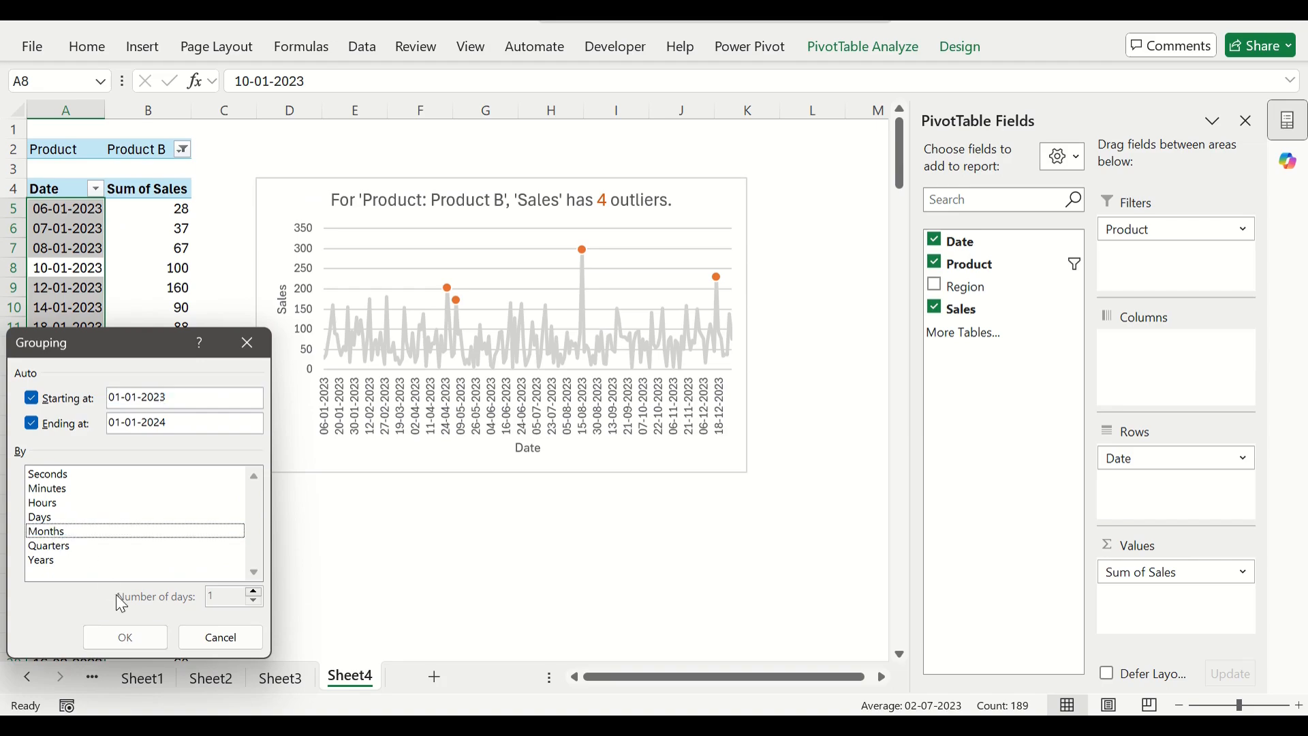
left_click(68, 532)
left_click(127, 637)
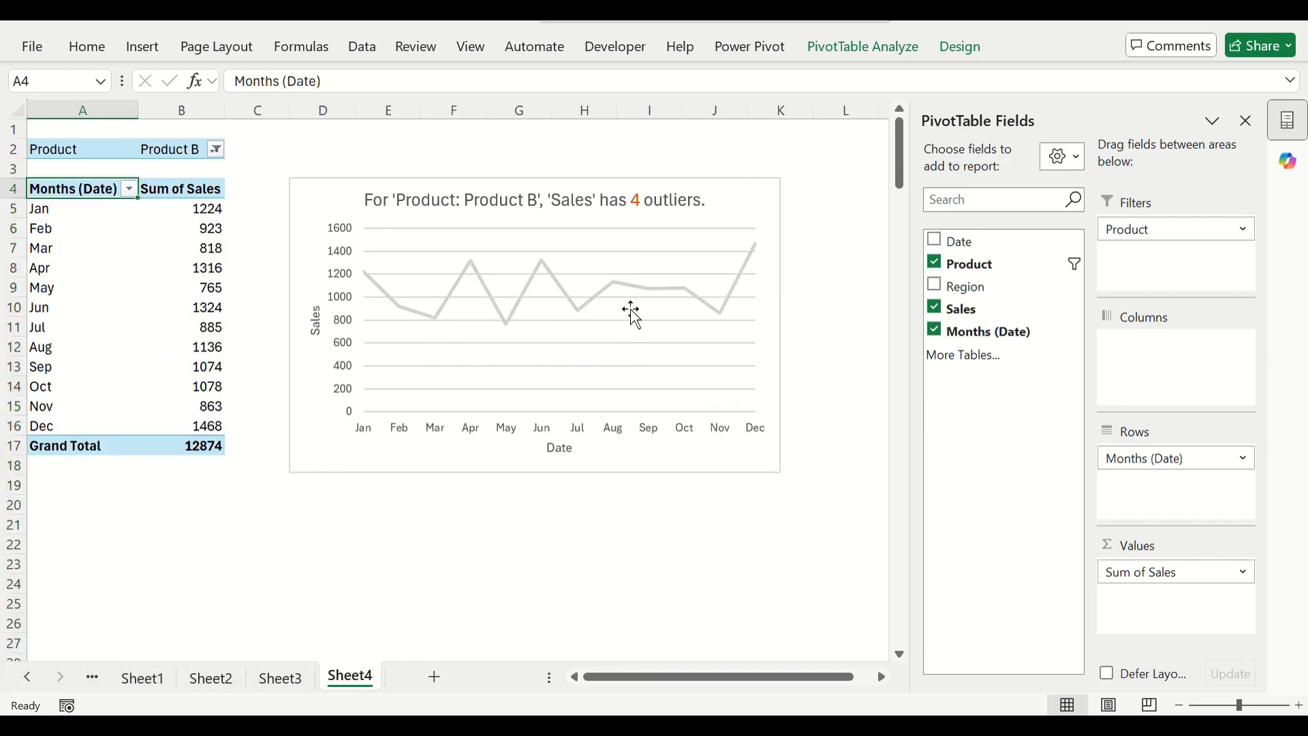
Return to the source table on the sales_data sheet.
left_click(143, 678)
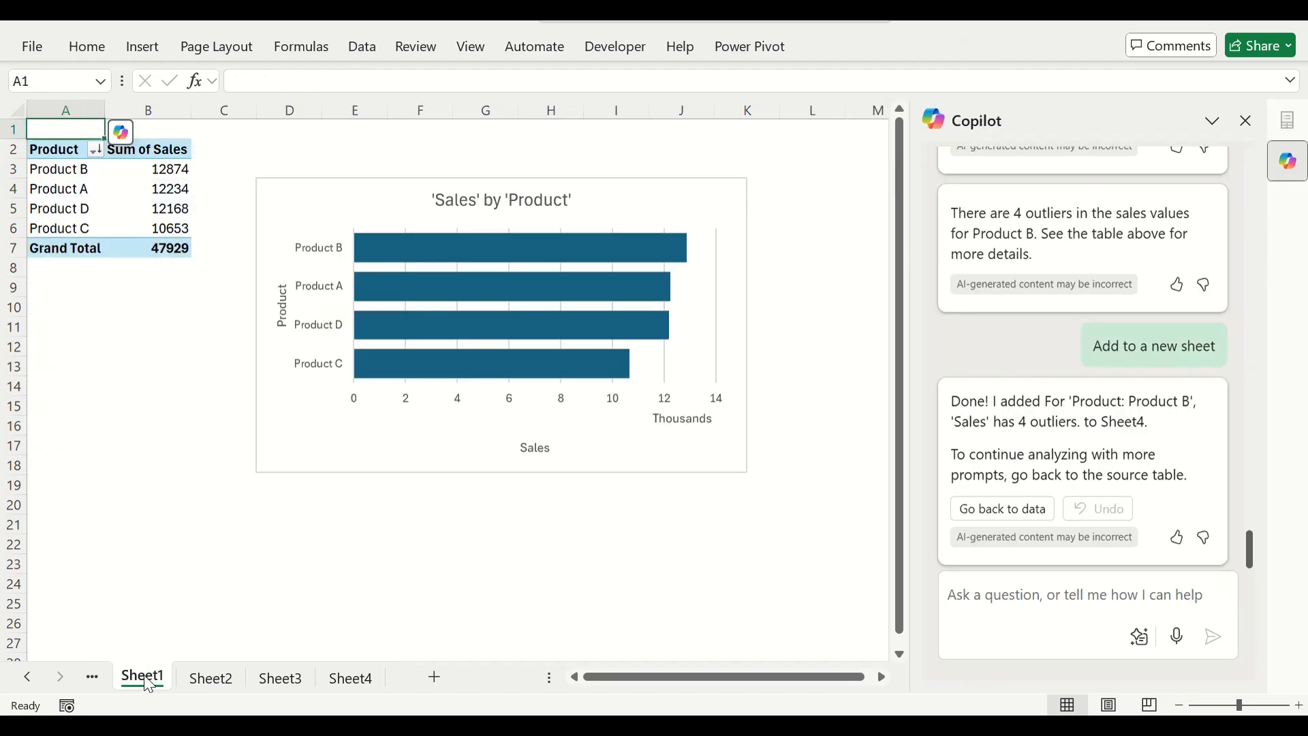
left_click(27, 677)
left_click(137, 678)
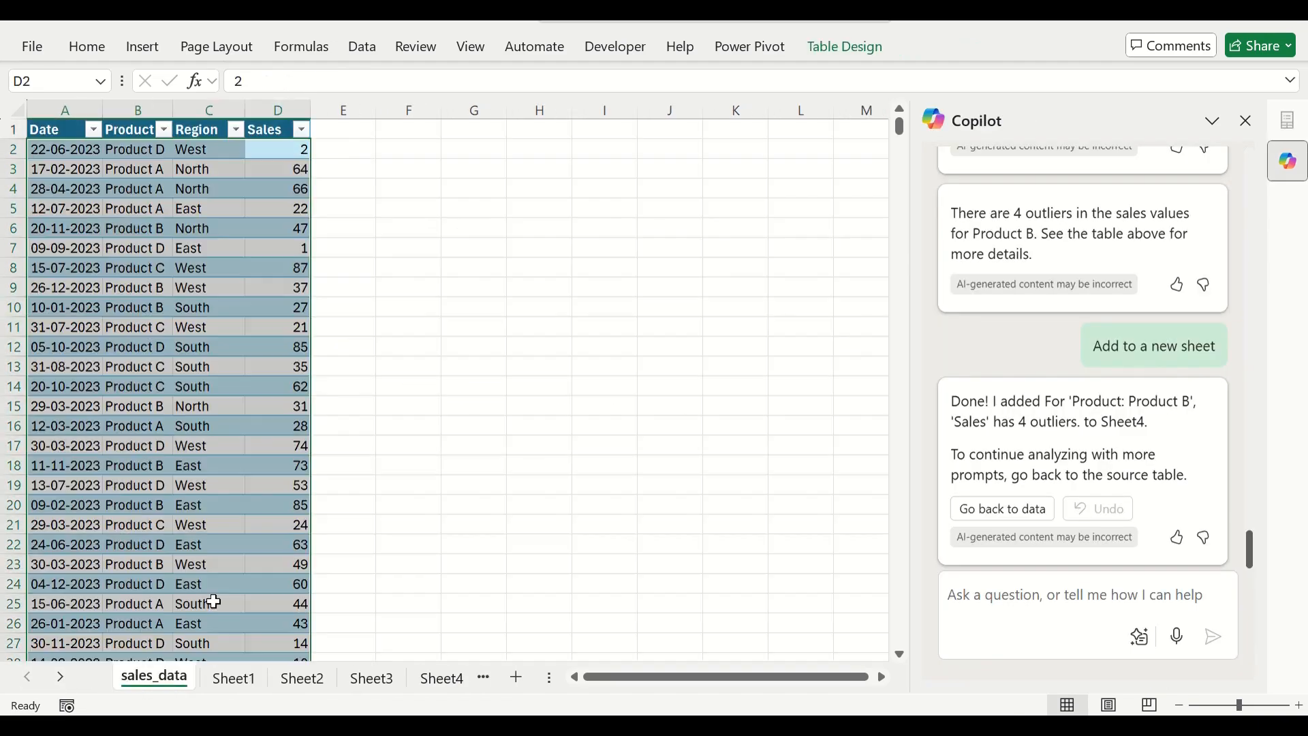